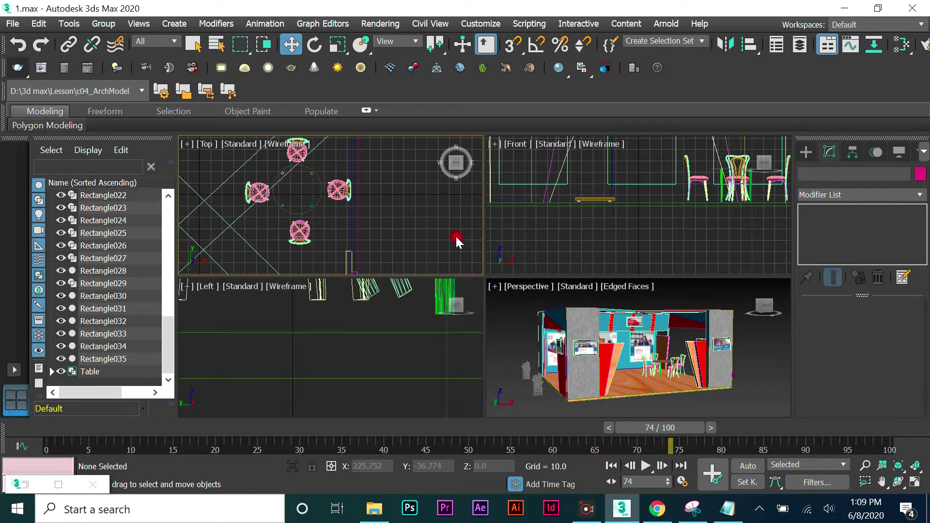
Create a standard primitive plane about 1829 by 1788 units in the Top view, centred around the exhibition booth
scroll(456, 235, "down", 10)
scroll(459, 257, "up", 2)
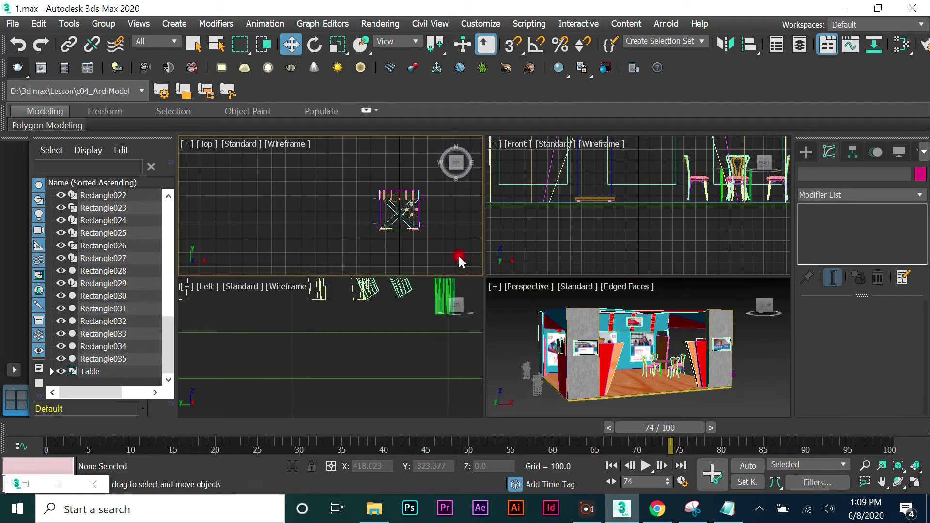
scroll(436, 221, "down", 3)
scroll(310, 212, "down", 6)
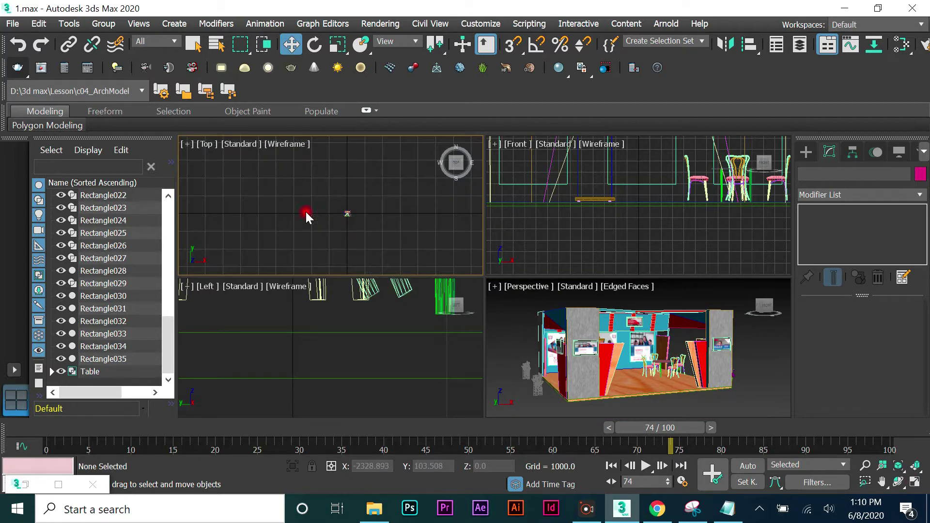
scroll(345, 215, "up", 4)
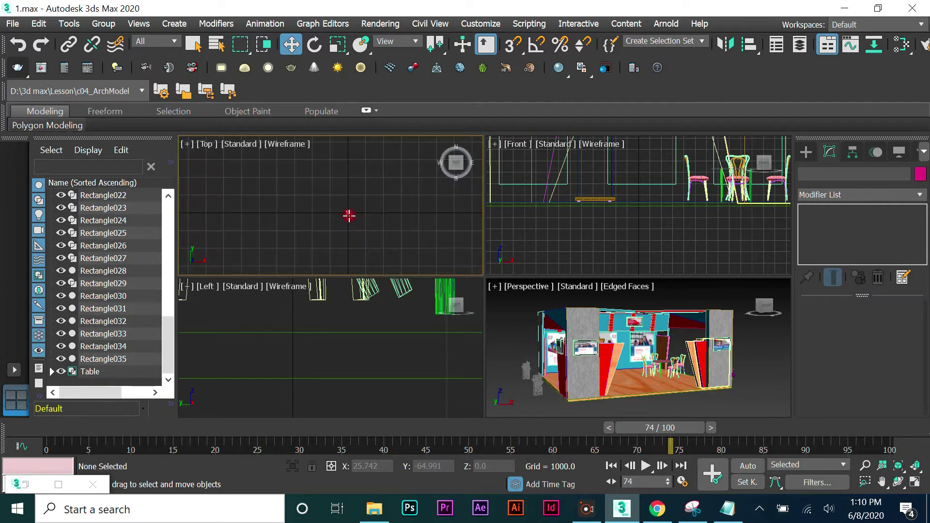
scroll(350, 222, "up", 1)
scroll(350, 223, "up", 1)
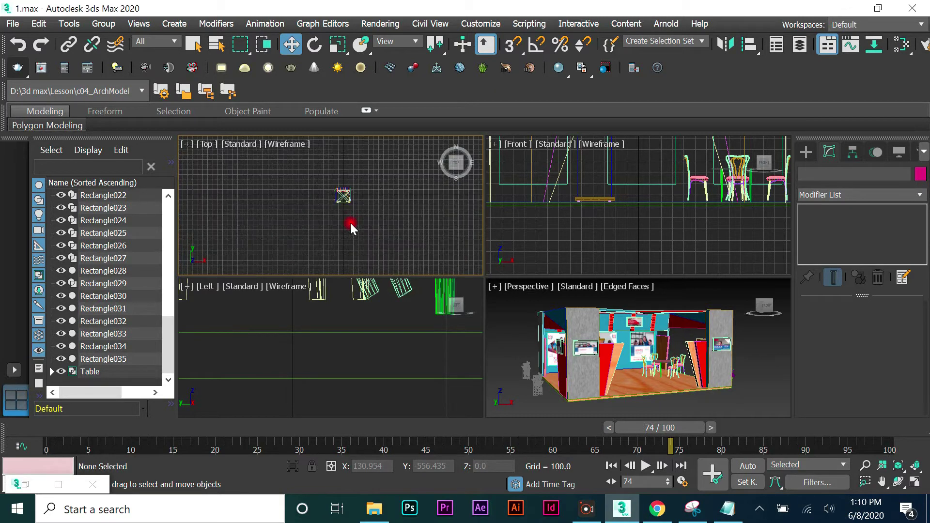
scroll(365, 221, "down", 1)
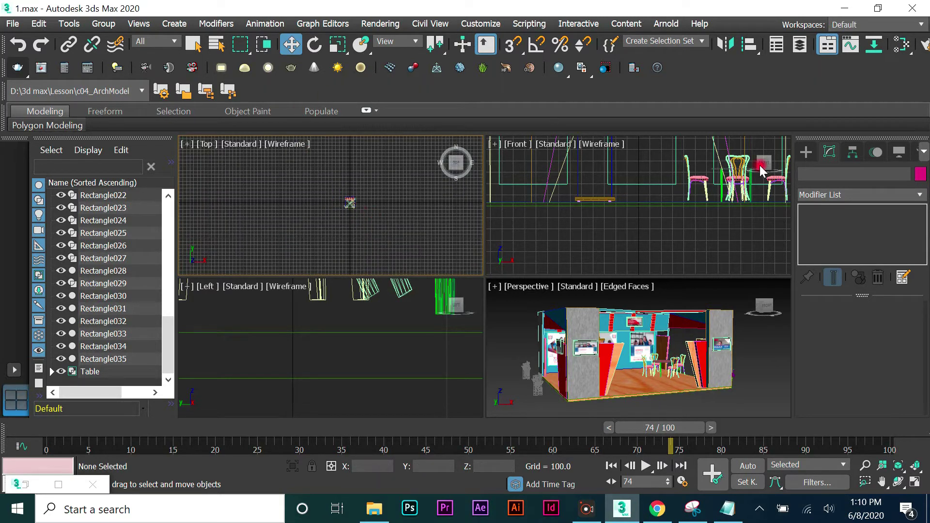
left_click(806, 152)
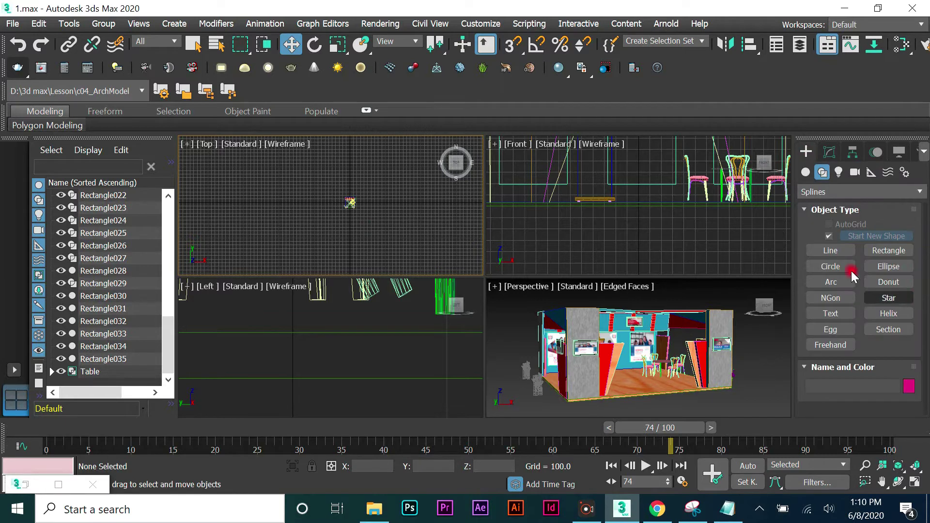
left_click(805, 173)
left_click(887, 301)
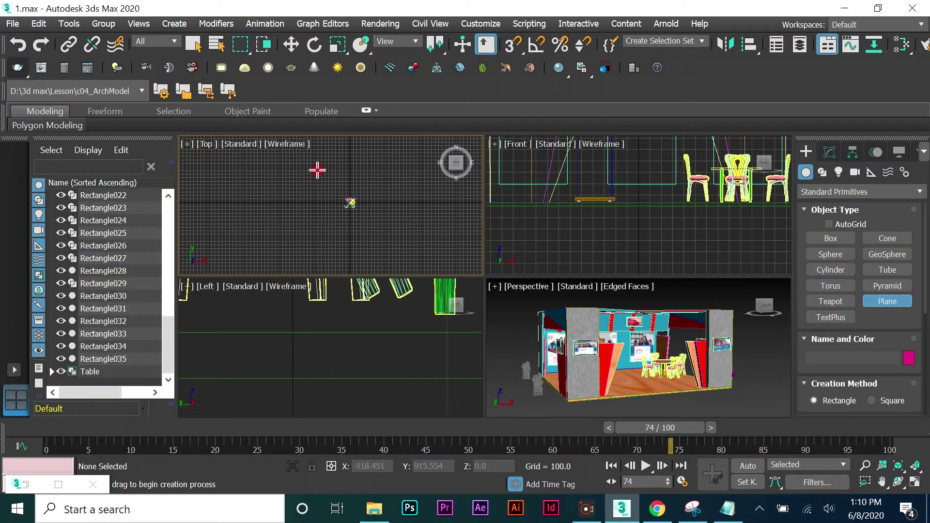
left_click_drag(318, 170, 381, 236)
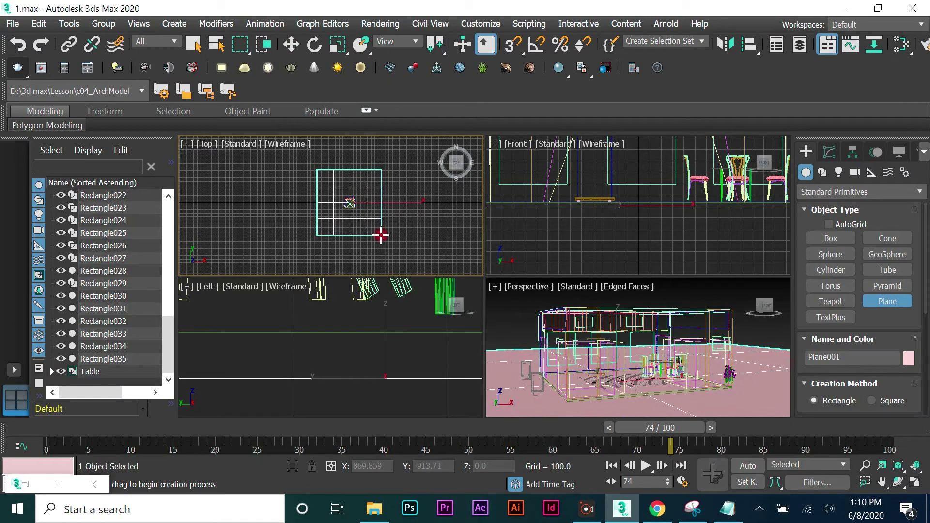
key("w")
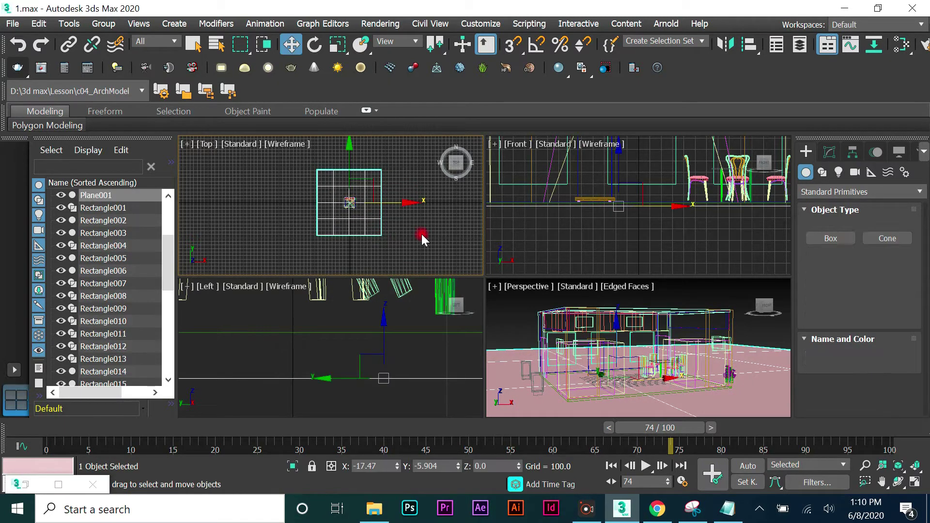
Move the plane vertically in the Front view to just beneath the booth floor, at a Z of about -0.5
scroll(611, 230, "down", 3)
scroll(604, 201, "up", 4)
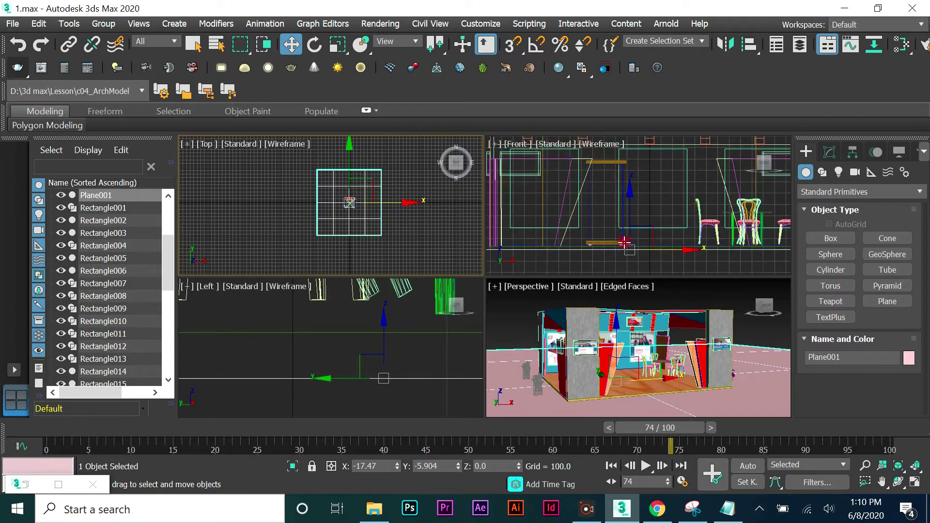
scroll(625, 243, "up", 4)
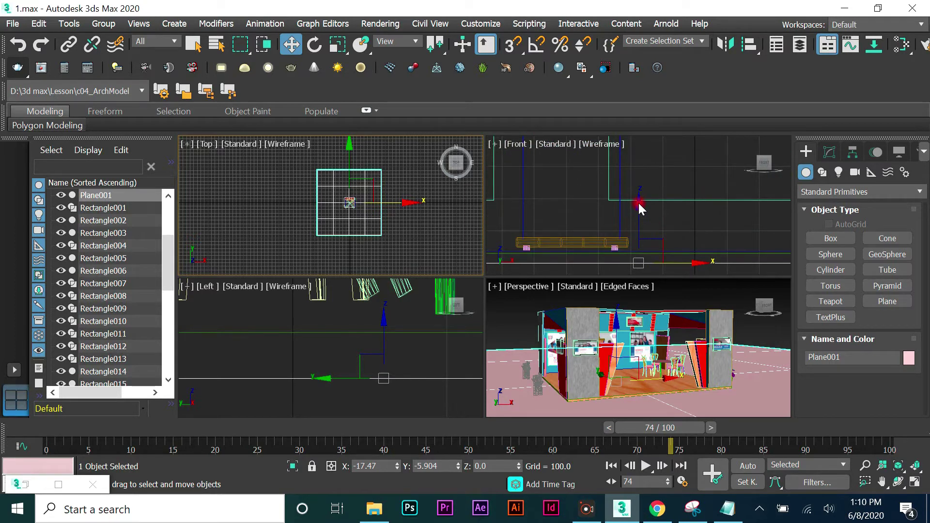
left_click(639, 203)
left_click_drag(641, 205, 645, 218)
scroll(645, 214, "down", 3)
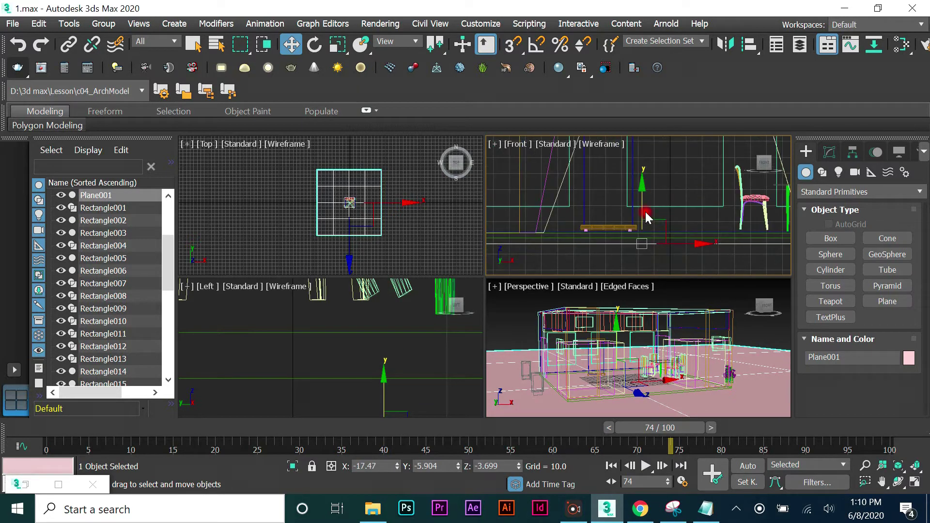
scroll(632, 267, "up", 3)
scroll(644, 239, "up", 2)
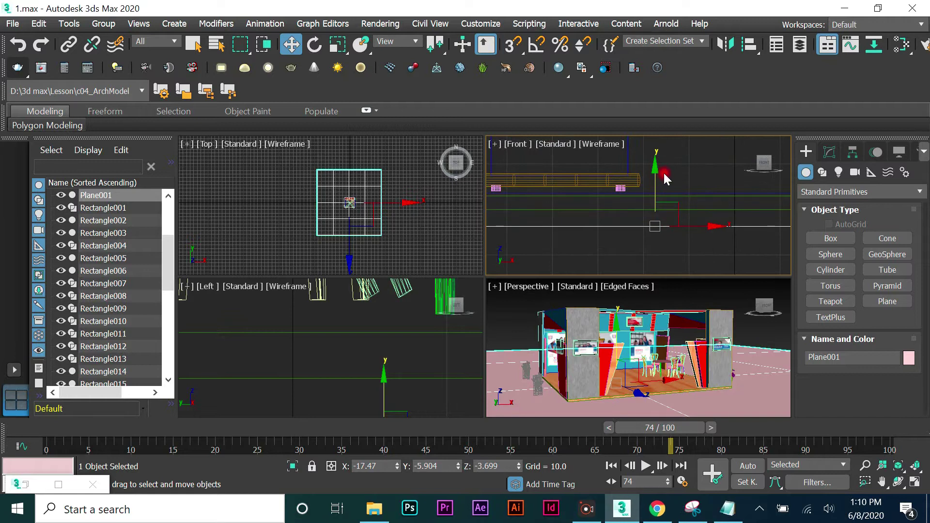
left_click_drag(656, 168, 656, 154)
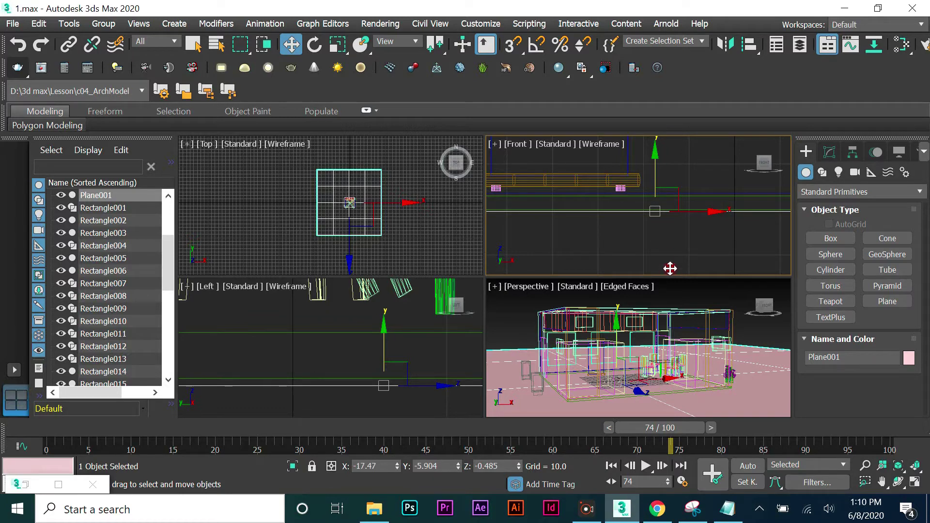
Maximize the Perspective viewport and select the ground plane
left_click(696, 297)
left_click(915, 482)
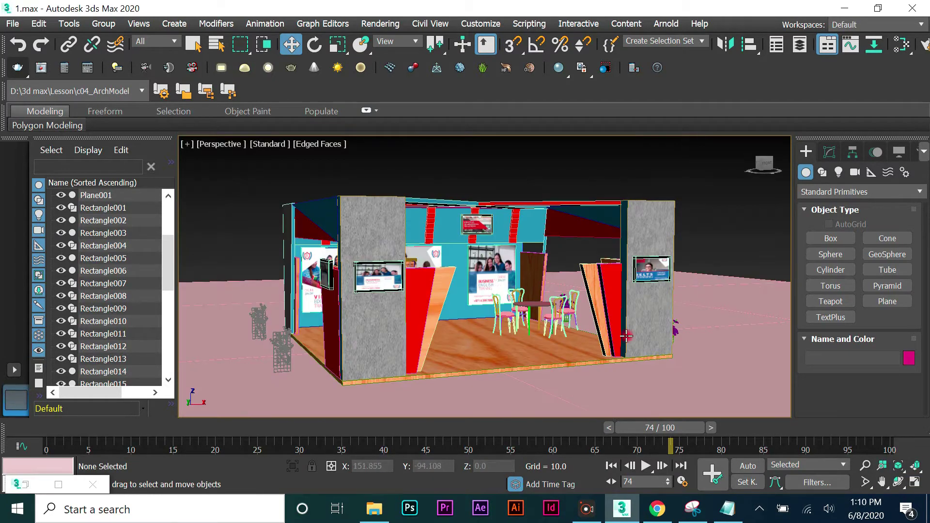
scroll(626, 335, "down", 5)
scroll(498, 312, "up", 2)
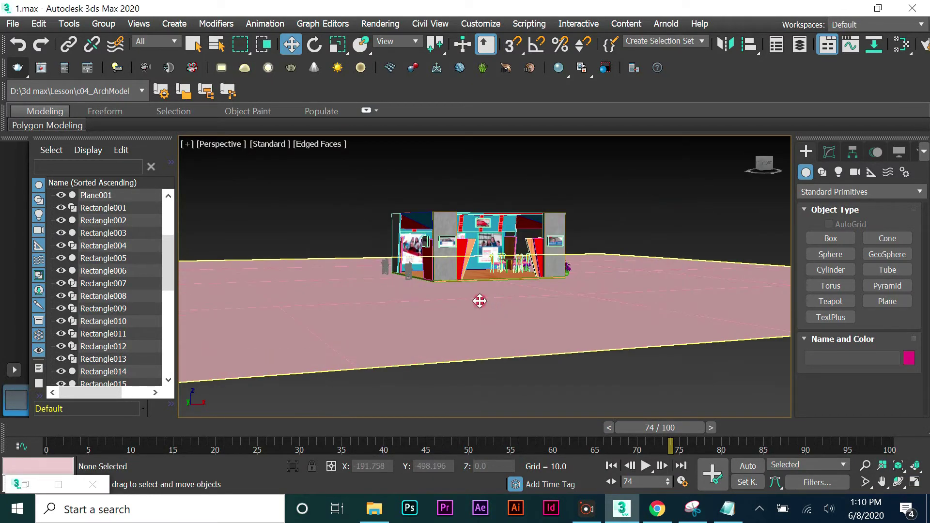
left_click(480, 301)
scroll(479, 275, "up", 2)
scroll(475, 276, "up", 2)
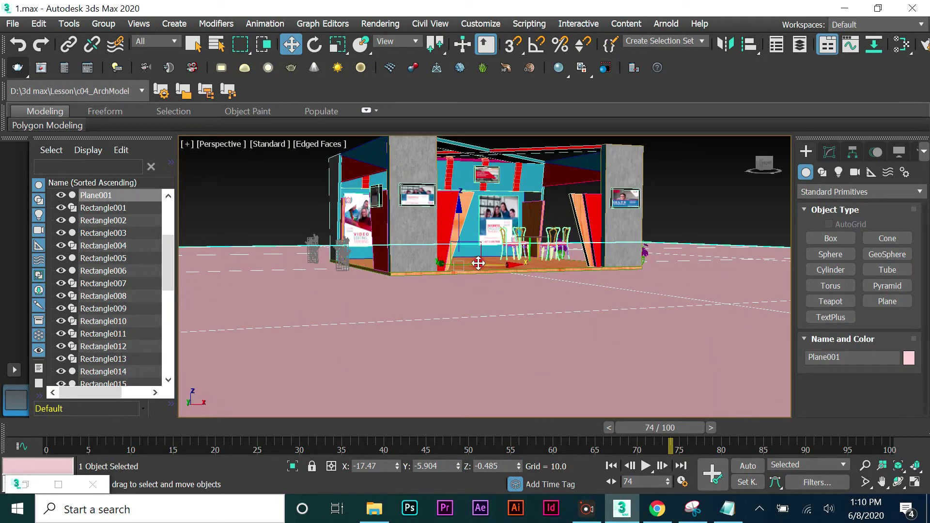
Add a new VRayMtl material in the Slate Material Editor and open its parameters
left_click(59, 483)
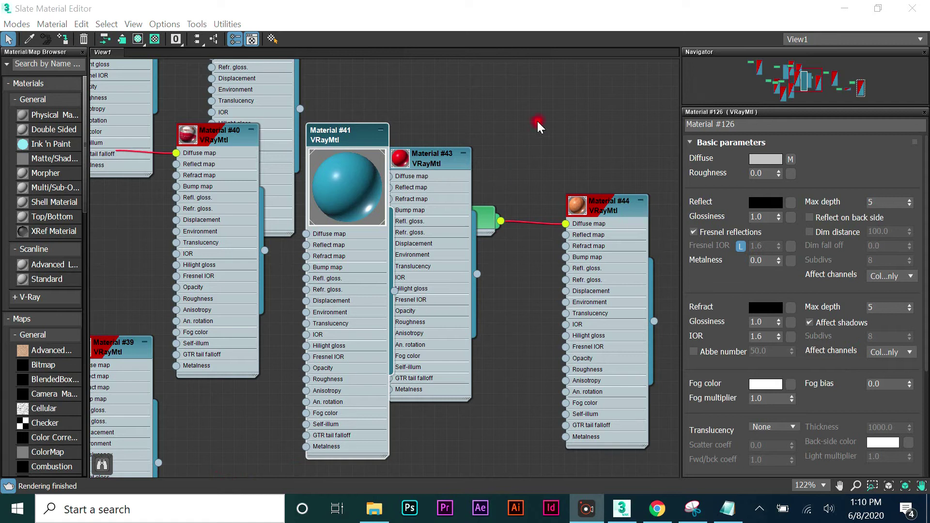
right_click(538, 122)
mouse_move(576, 129)
mouse_move(688, 160)
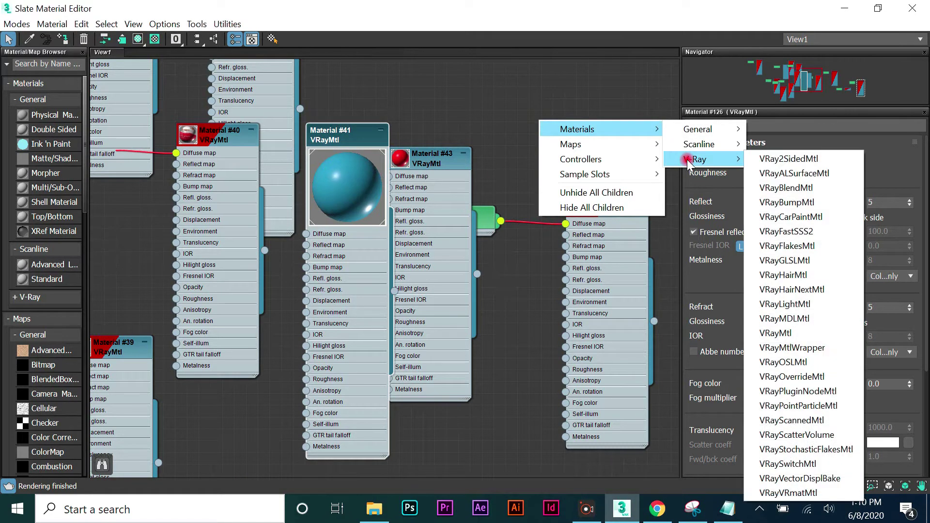
left_click(810, 334)
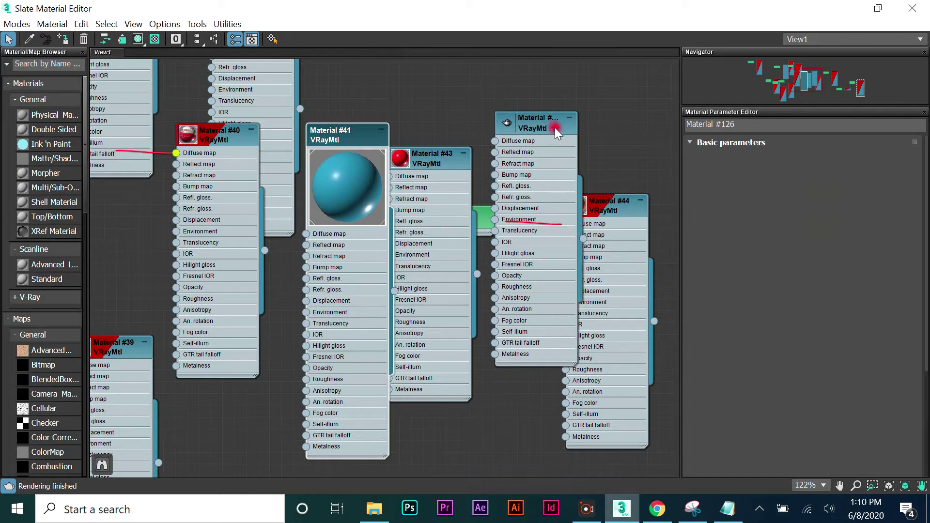
double_click(554, 126)
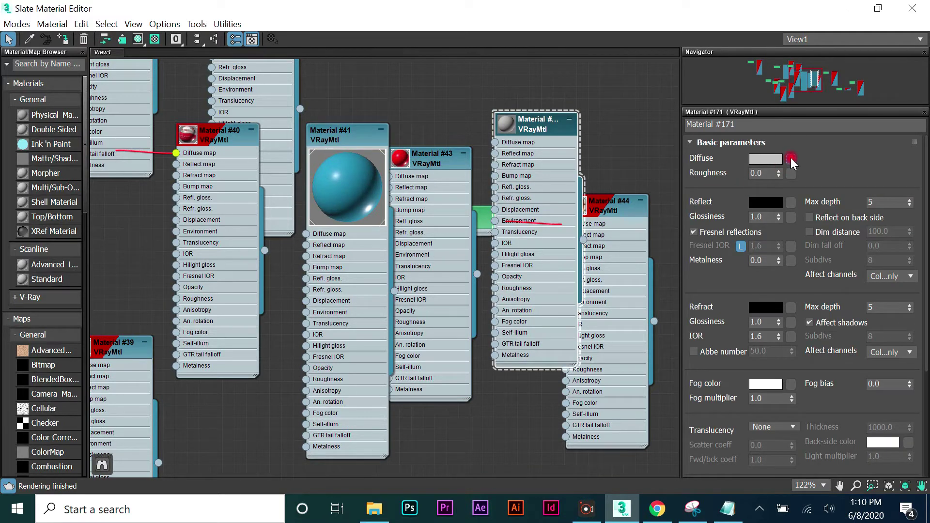
Load the grey paving-stone photo from the Downloads folder as a Bitmap in the new material's diffuse map
left_click(791, 157)
double_click(331, 109)
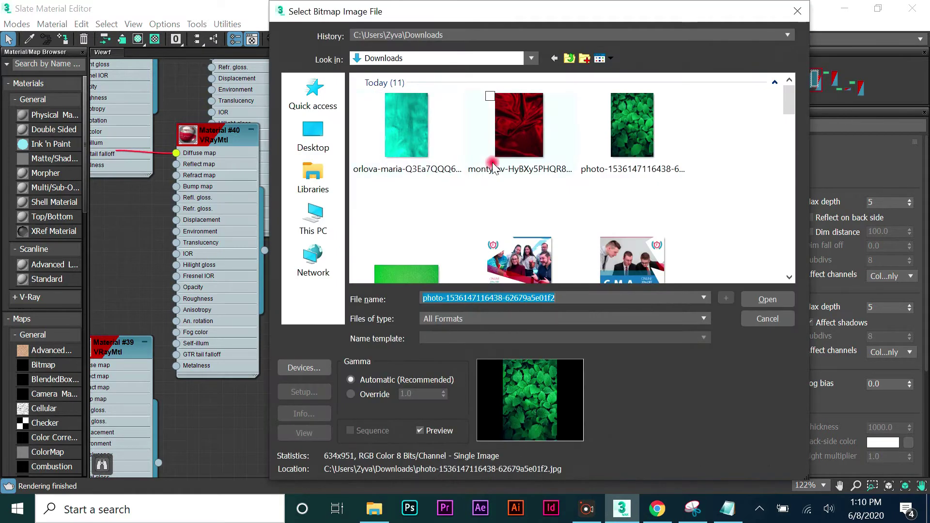
scroll(496, 165, "down", 6)
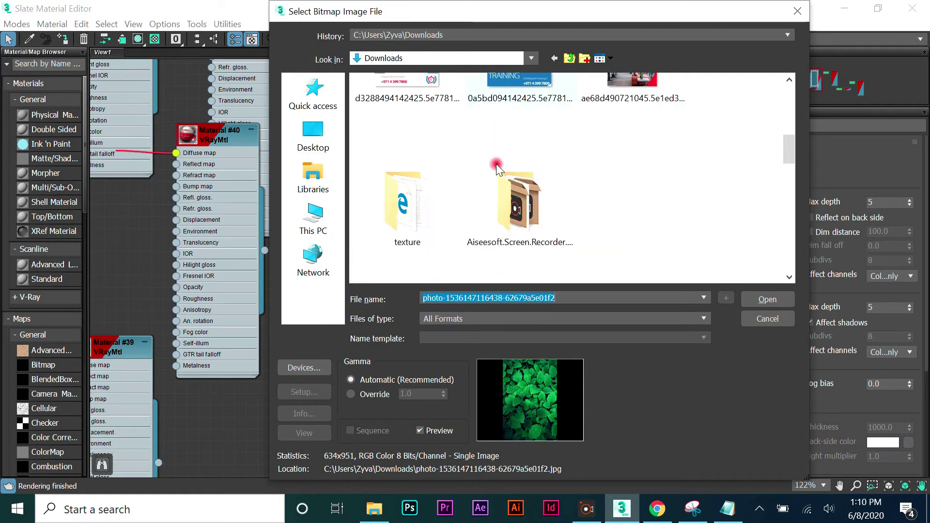
scroll(496, 164, "down", 6)
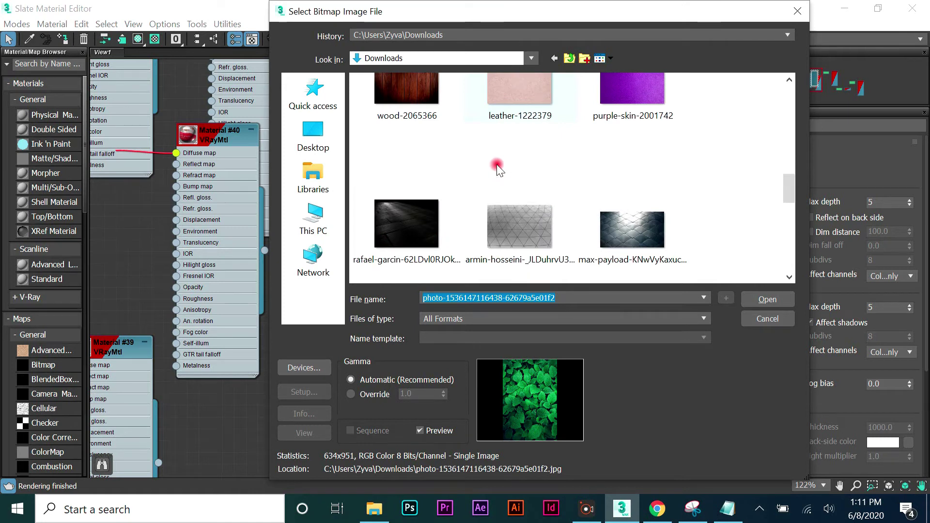
scroll(496, 165, "down", 5)
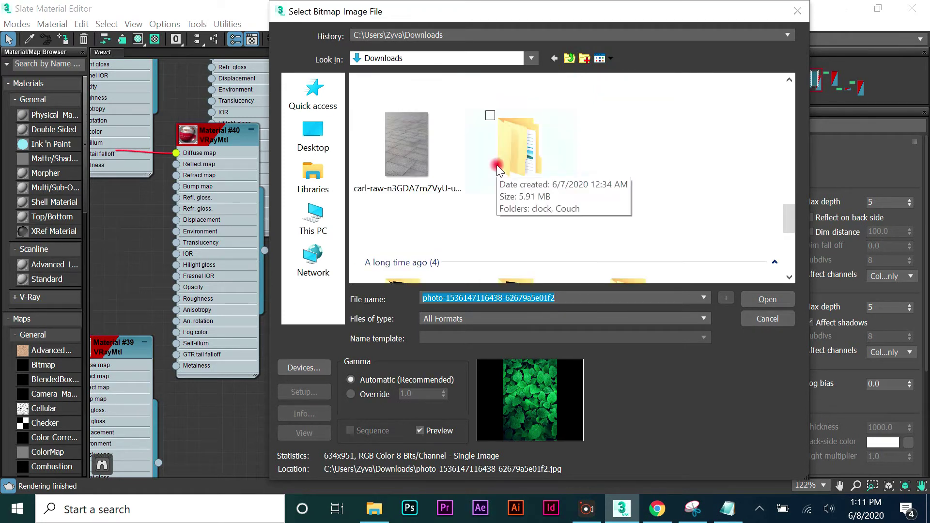
left_click(417, 156)
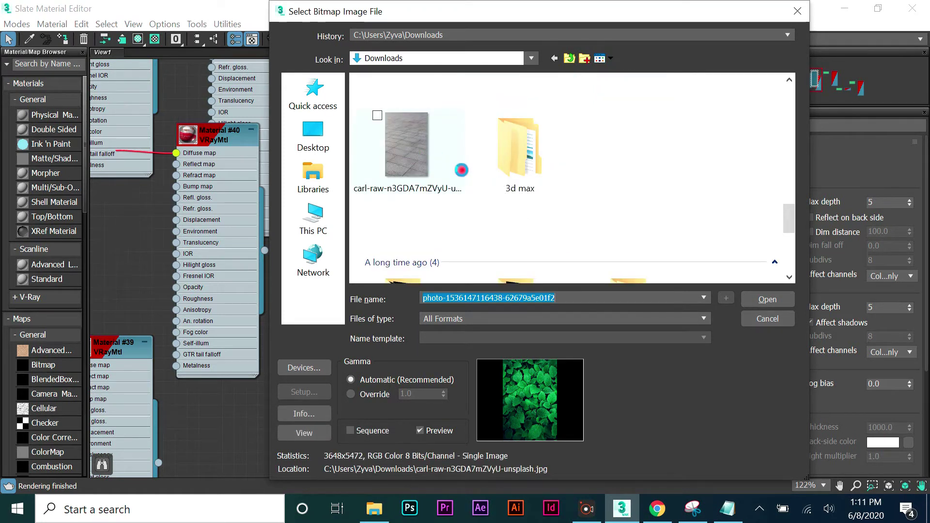
left_click(781, 302)
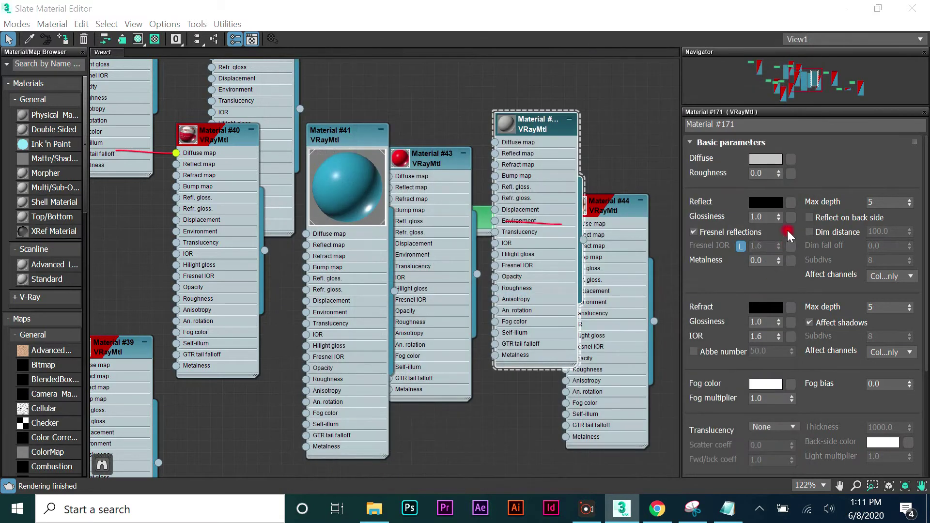
Set the paving material's reflection colour to grey and open its reflection glossiness for editing
left_click(765, 202)
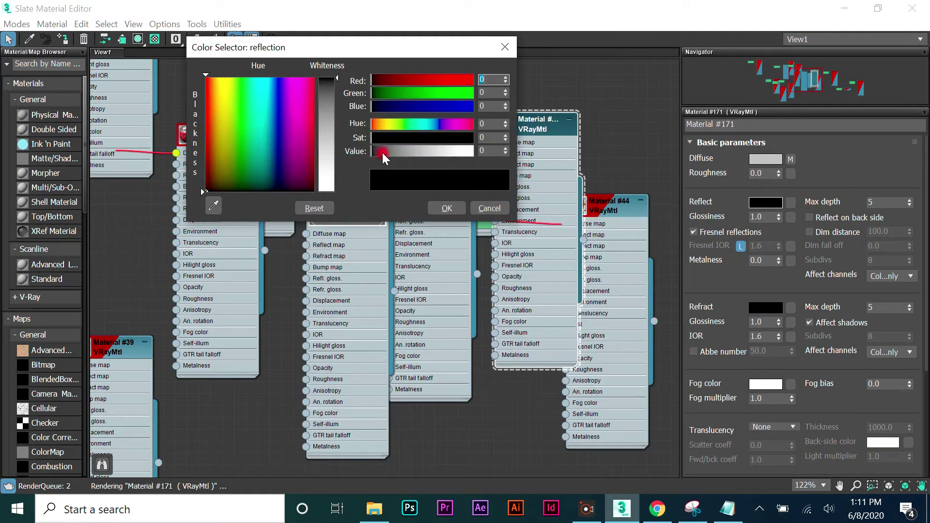
left_click_drag(332, 126, 335, 121)
left_click(443, 209)
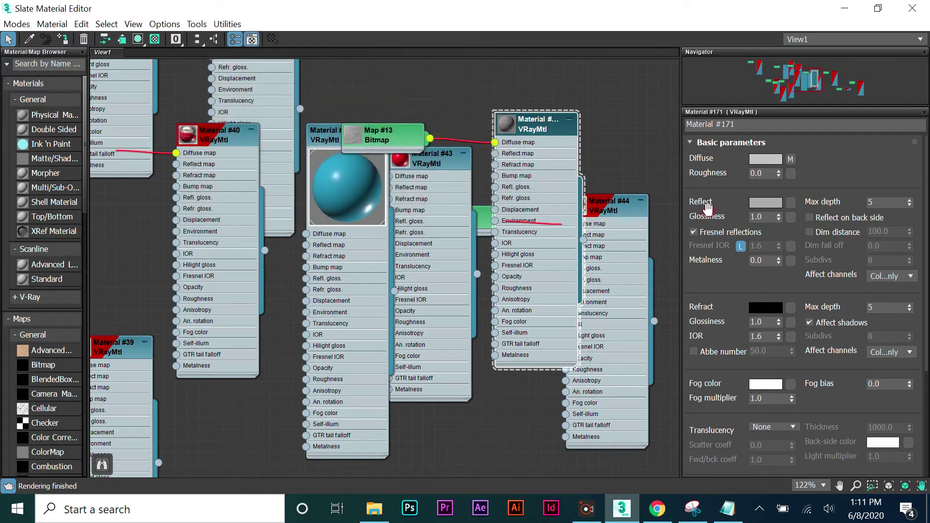
double_click(772, 219)
Assign the paving material to the selected ground plane and show it shaded in the viewport
left_click(878, 8)
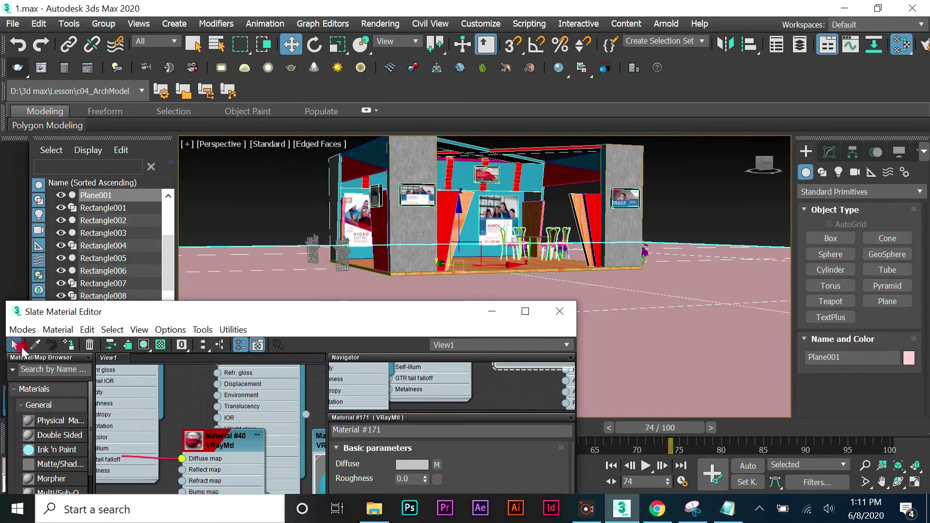
left_click(68, 346)
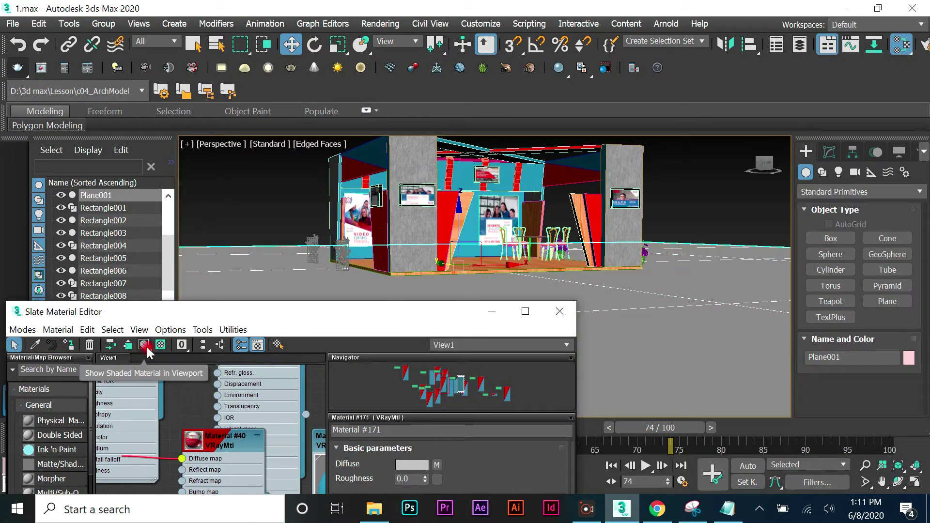
left_click(146, 346)
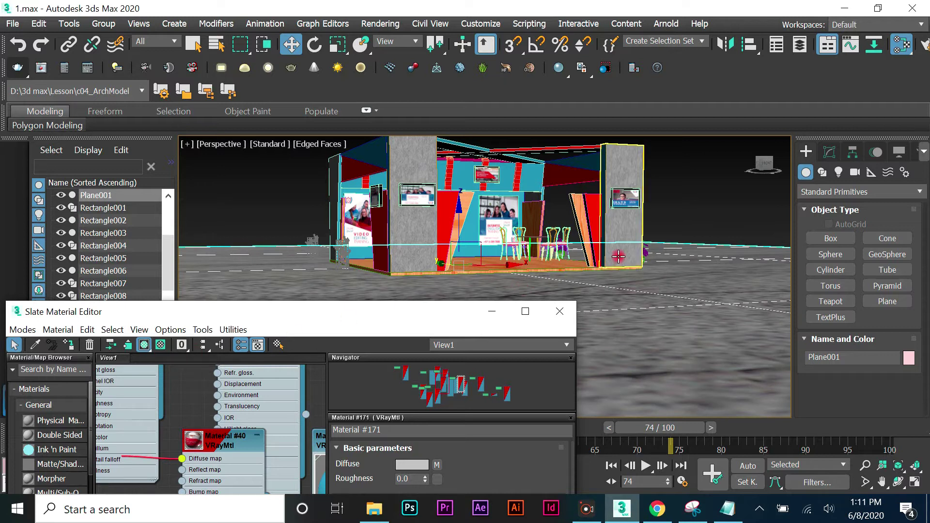
Apply a UVW Map modifier with Box mapping to the ground plane and minimize the Slate Material Editor
scroll(659, 341, "up", 1)
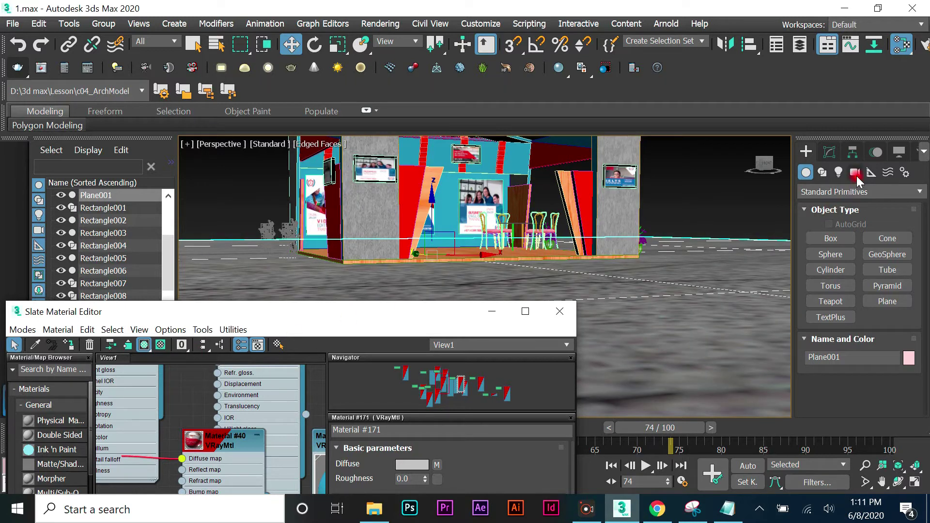
left_click(829, 152)
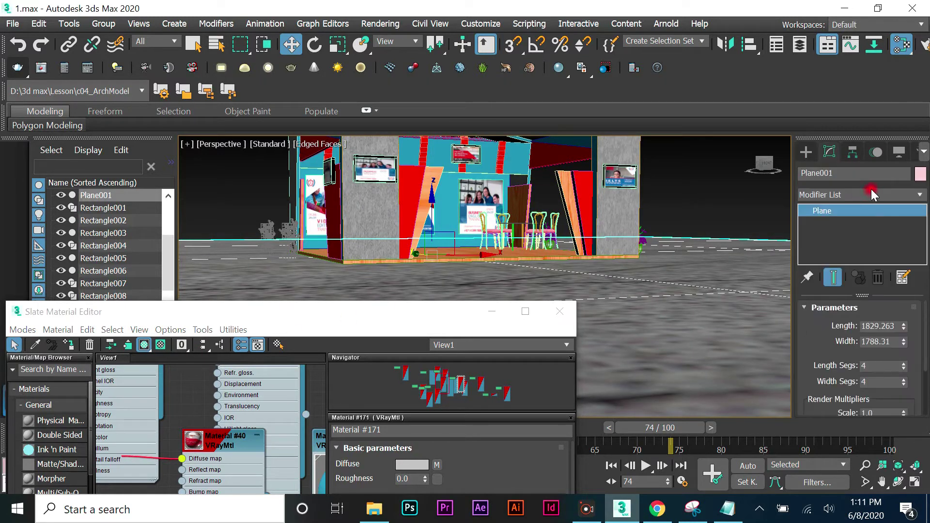
left_click(871, 189)
key("u")
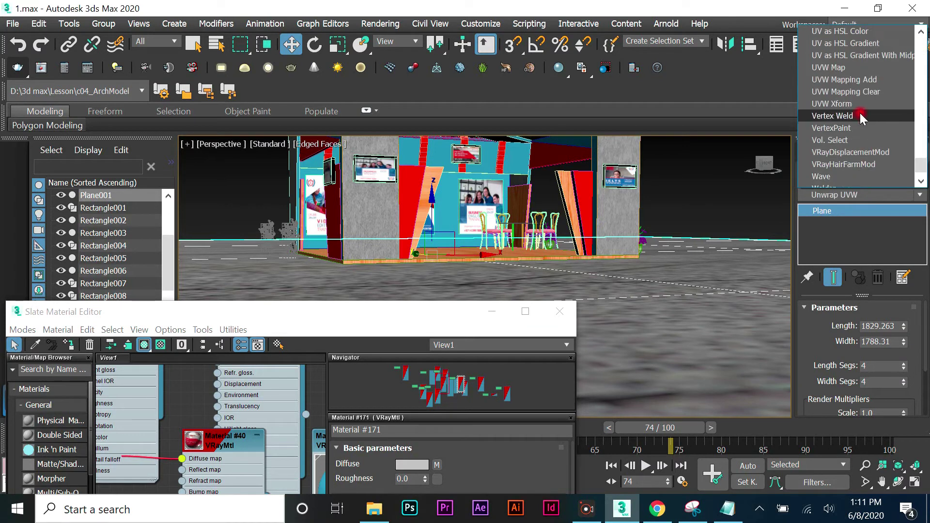
left_click(842, 67)
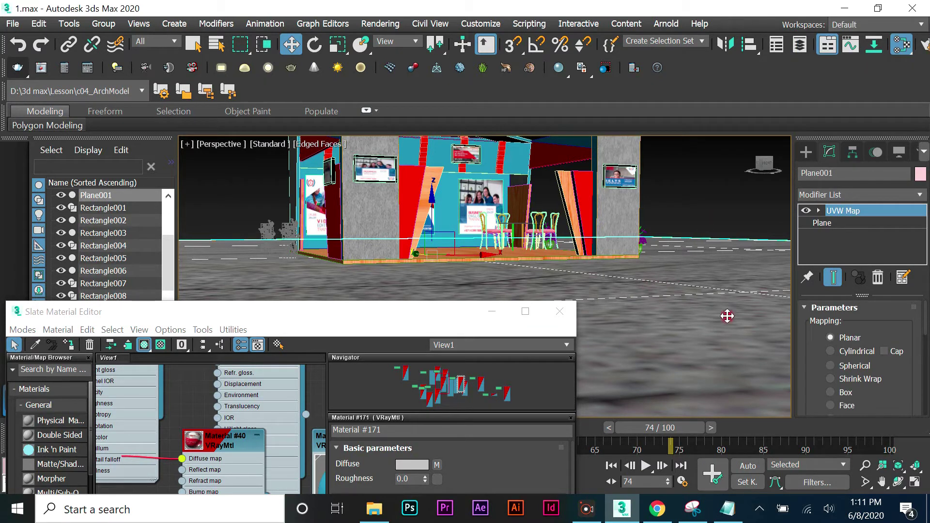
left_click(831, 394)
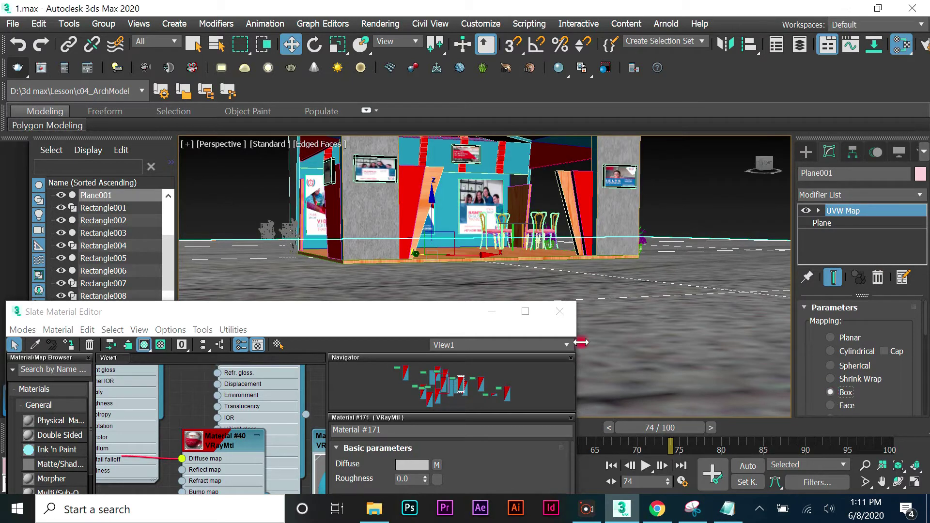
left_click(494, 312)
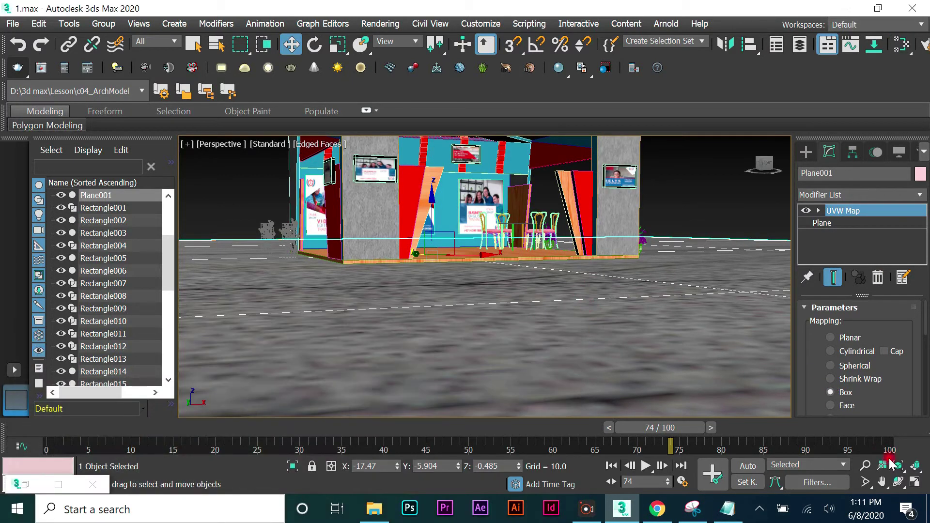
Examine the paving texture on the ground plane around the booth, from above and from near ground level
left_click(898, 482)
left_click_drag(517, 315, 519, 332)
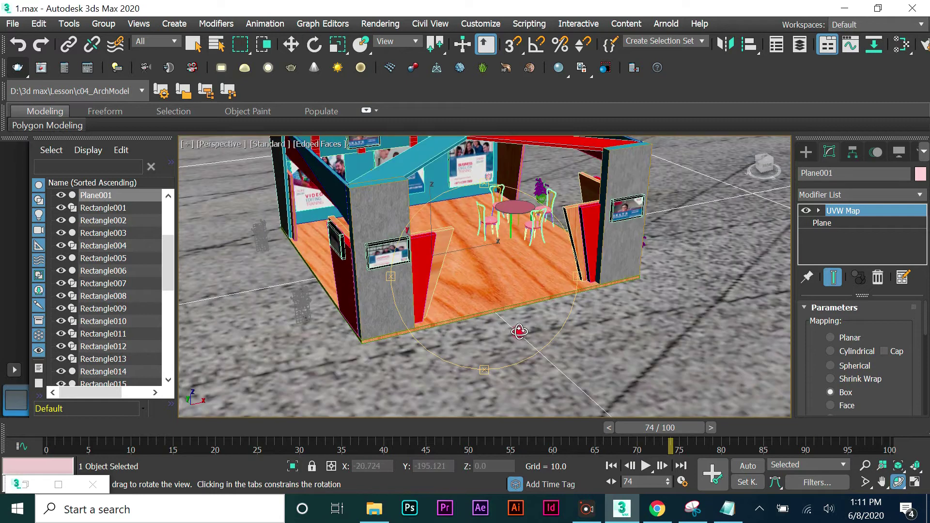
scroll(519, 331, "down", 6)
scroll(522, 304, "up", 2)
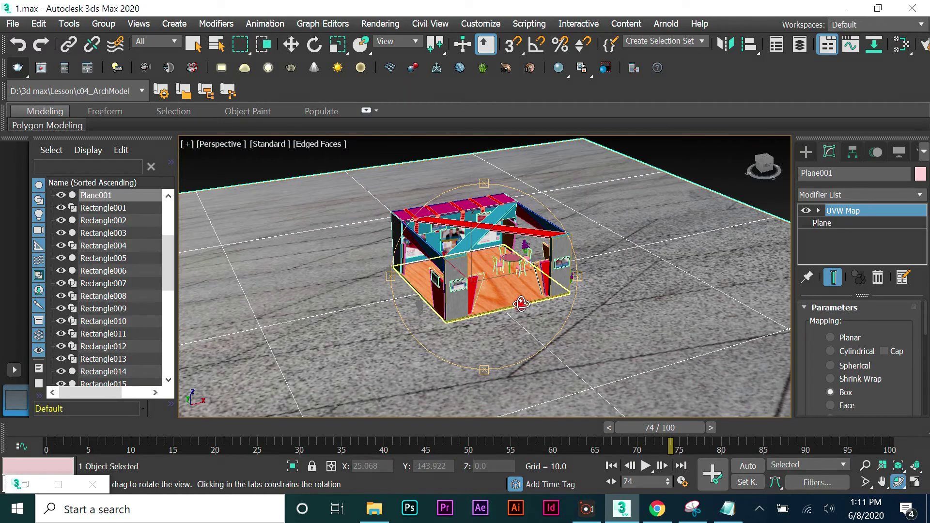
scroll(522, 303, "up", 2)
left_click_drag(520, 303, 499, 286)
scroll(490, 286, "up", 3)
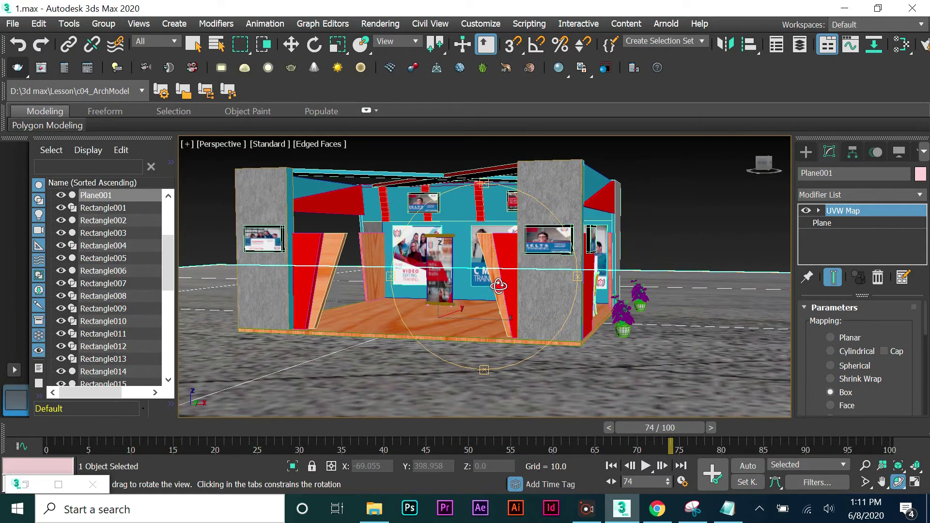
scroll(255, 253, "up", 2)
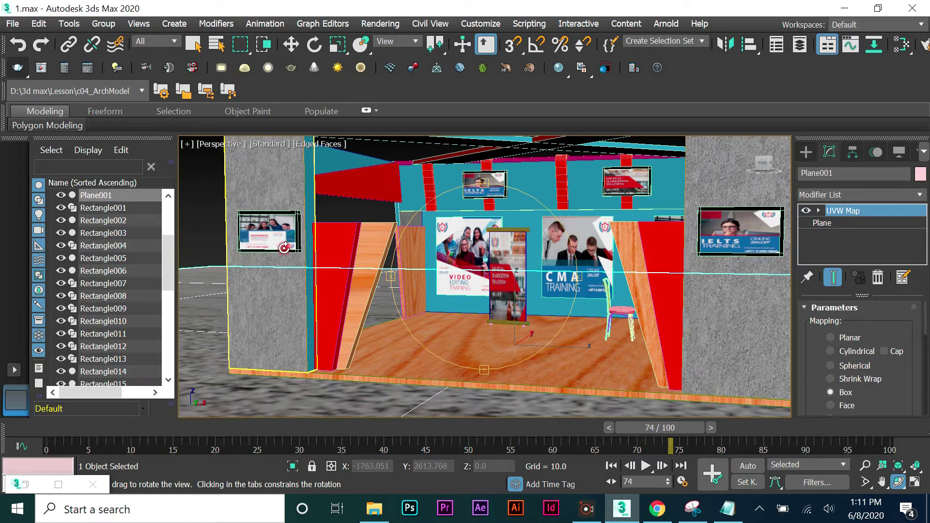
scroll(288, 245, "down", 2)
left_click(291, 45)
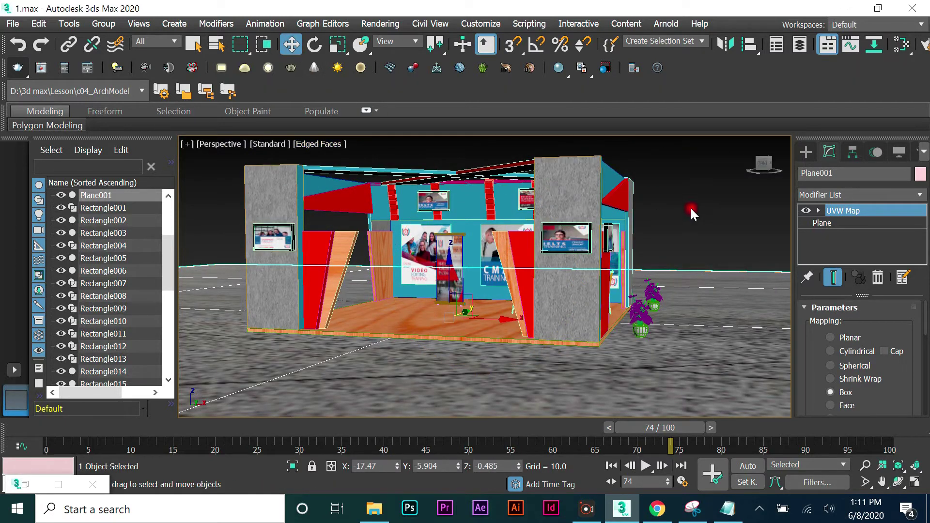
Create a VRayAmbientLight in the Front view above the chairs, at about X 93.5, Z 77.5
left_click(806, 151)
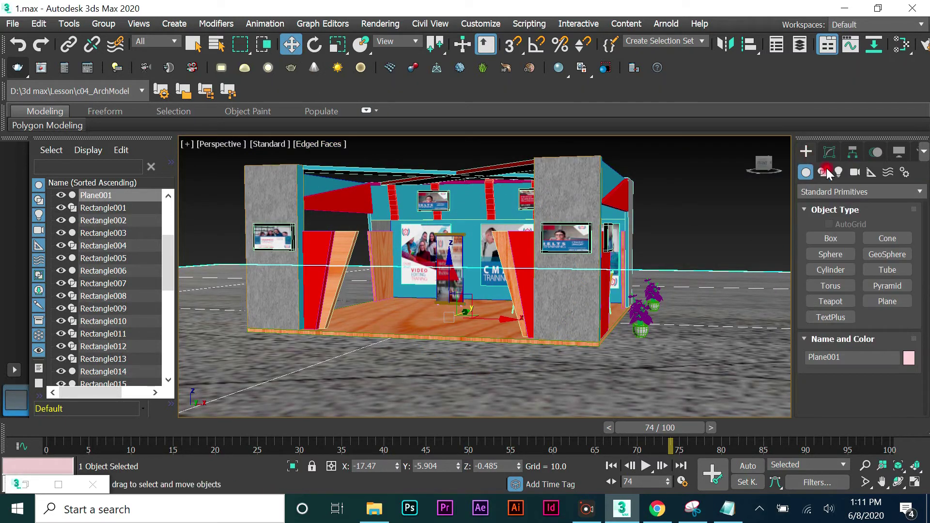
left_click(839, 174)
left_click(856, 190)
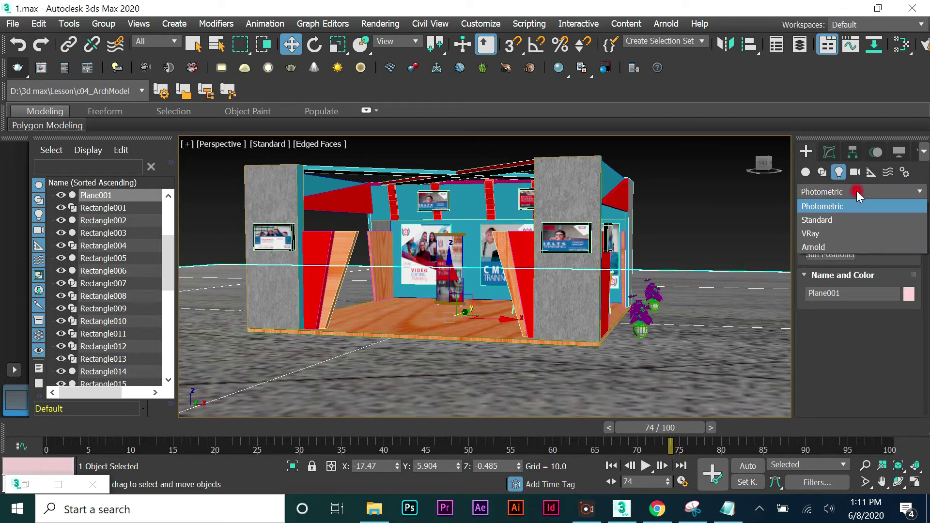
left_click(855, 233)
left_click(870, 290)
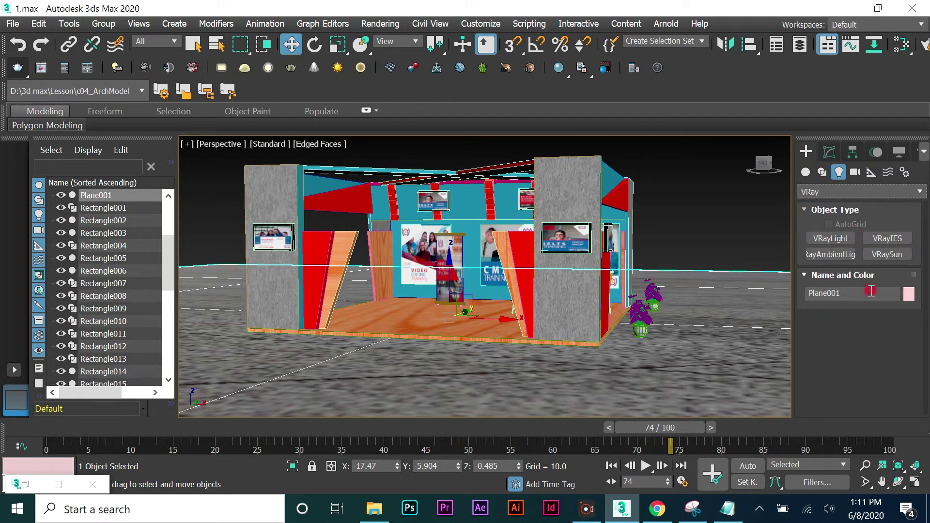
left_click(913, 484)
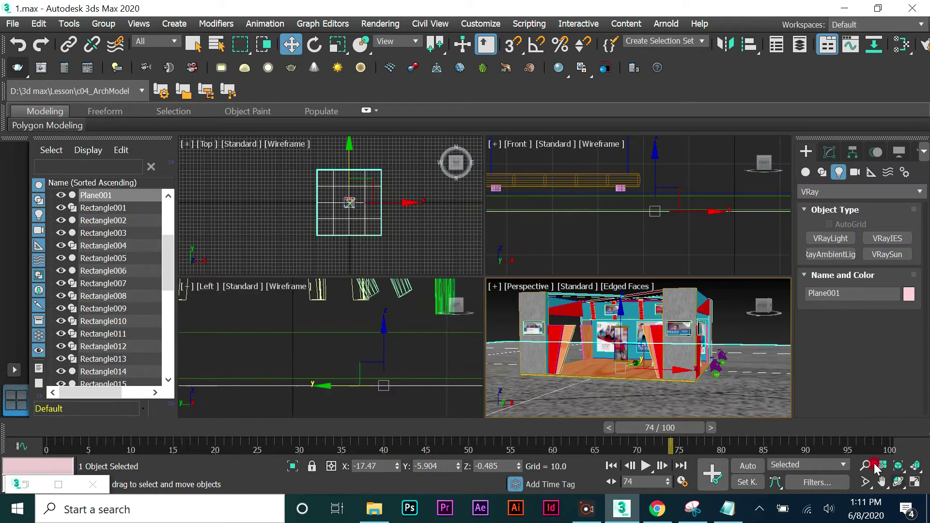
scroll(667, 217, "down", 6)
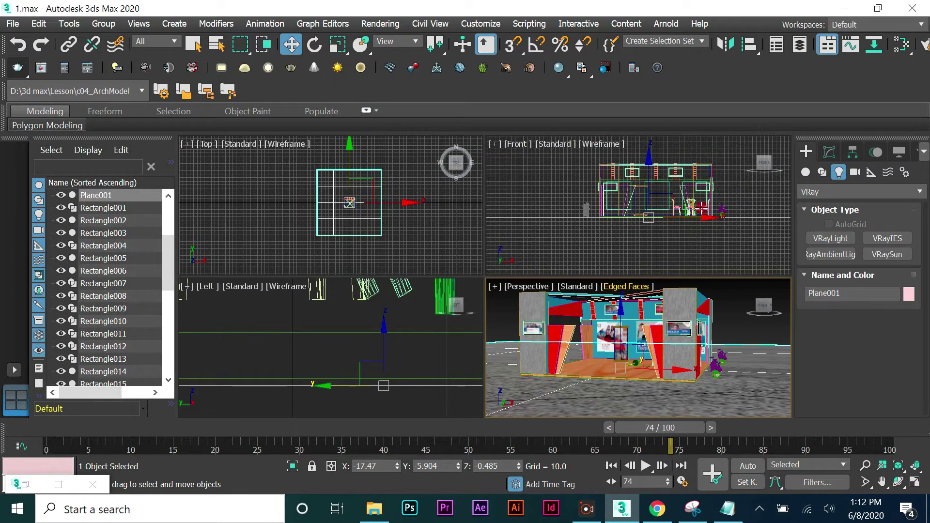
left_click(837, 253)
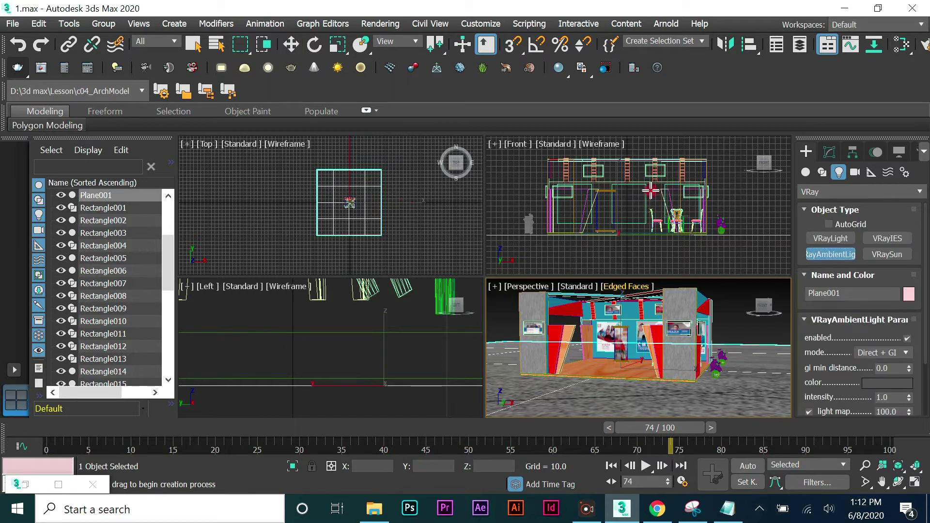
scroll(662, 190, "up", 2)
scroll(688, 195, "up", 4)
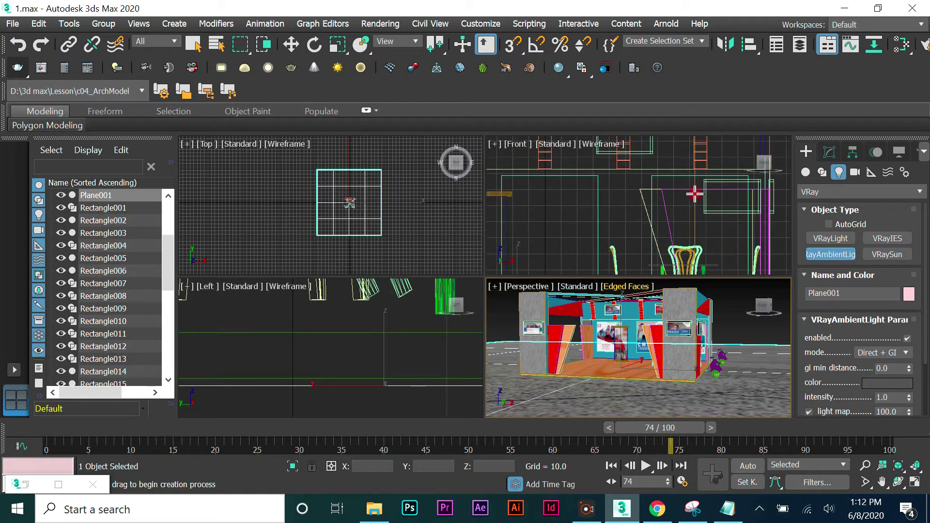
left_click(695, 193)
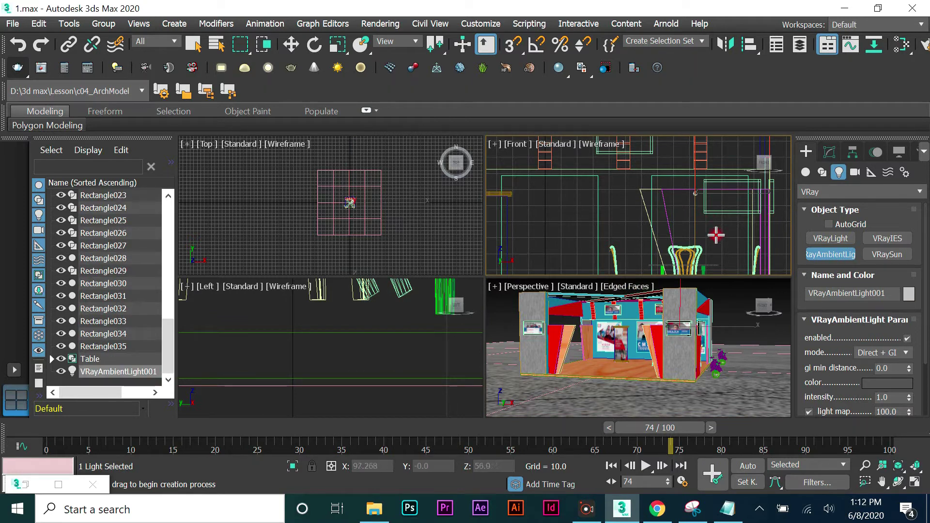
Set the ambient light's light map amount to 50 and its intensity to 0.5
left_click(907, 339)
scroll(907, 372, "down", 1)
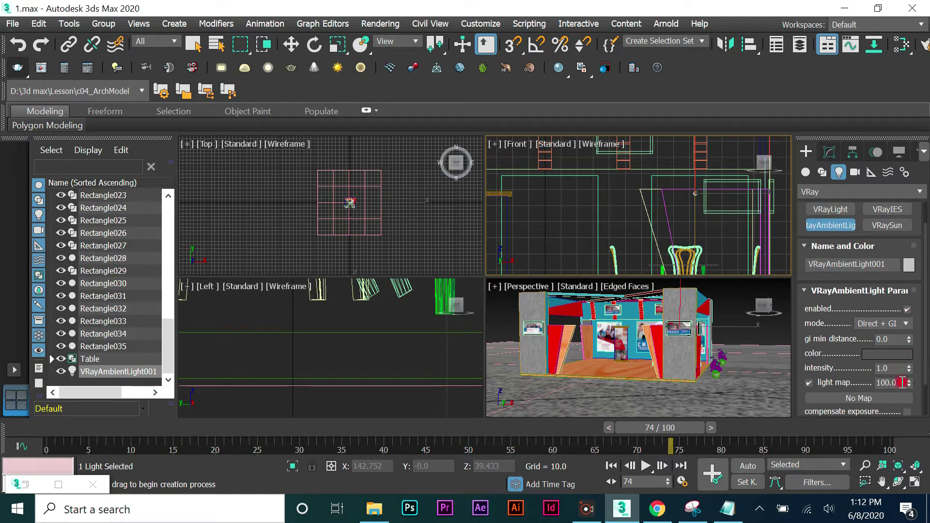
left_click_drag(902, 383, 867, 377)
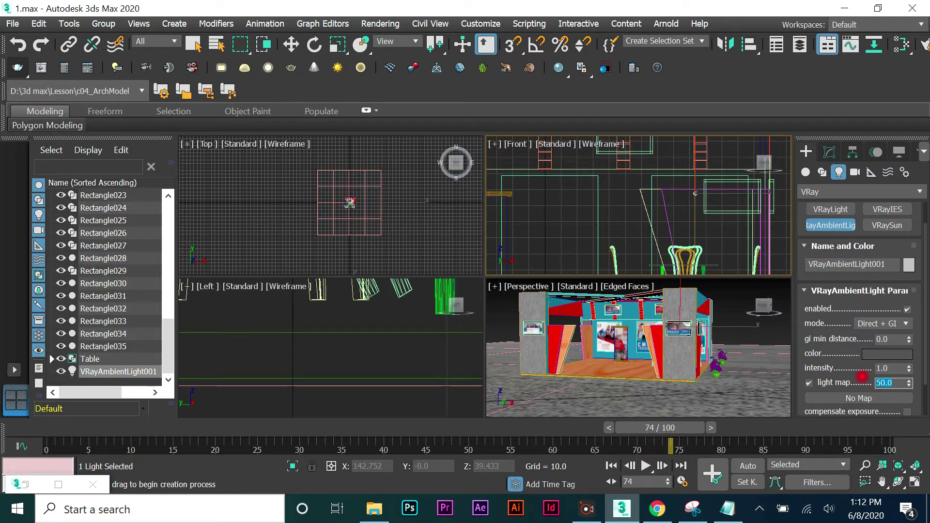
left_click_drag(896, 368, 872, 368)
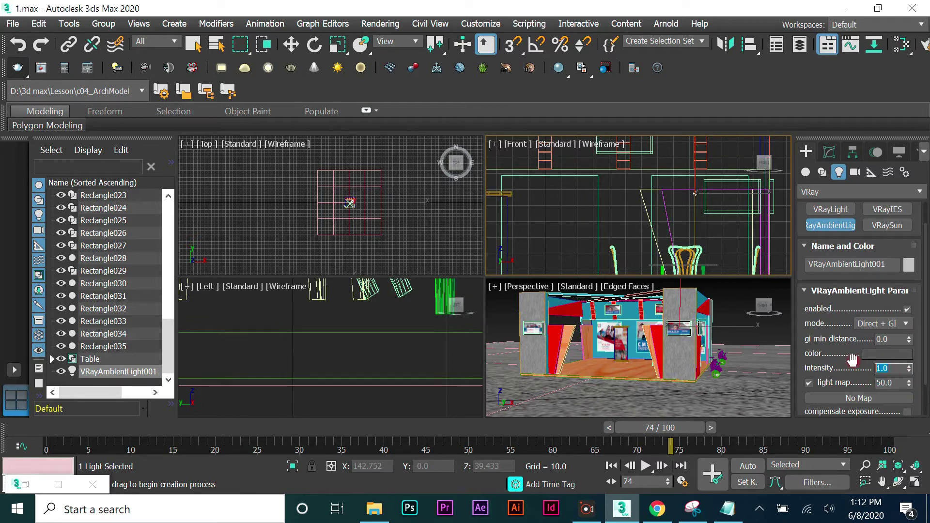
type("0.5")
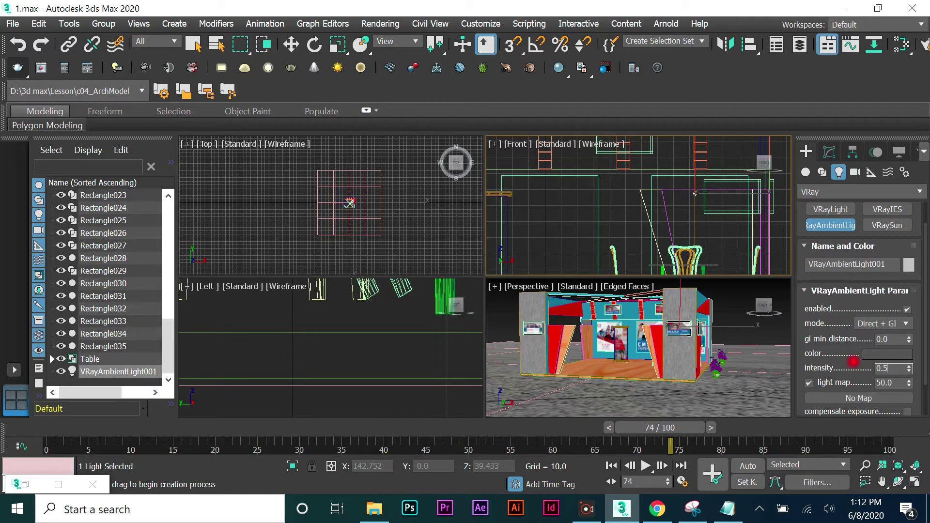
scroll(910, 344, "down", 3)
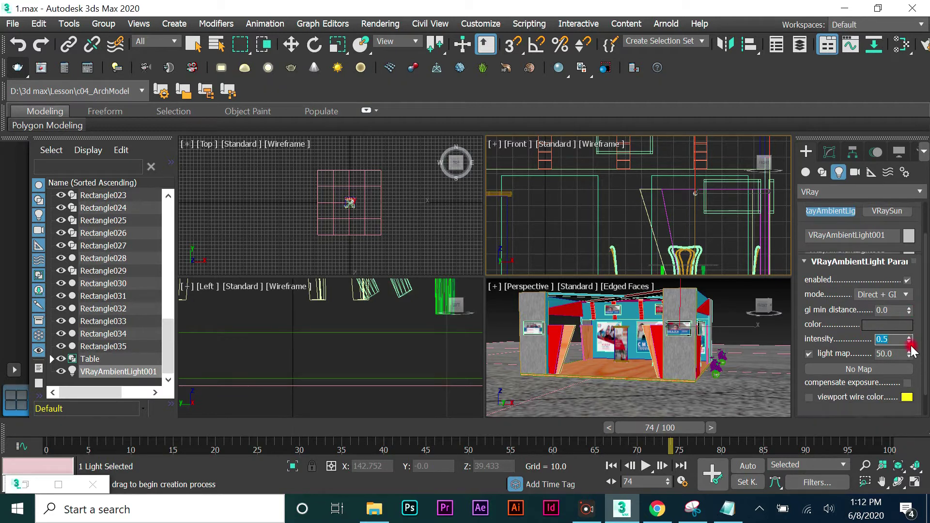
scroll(899, 351, "up", 5)
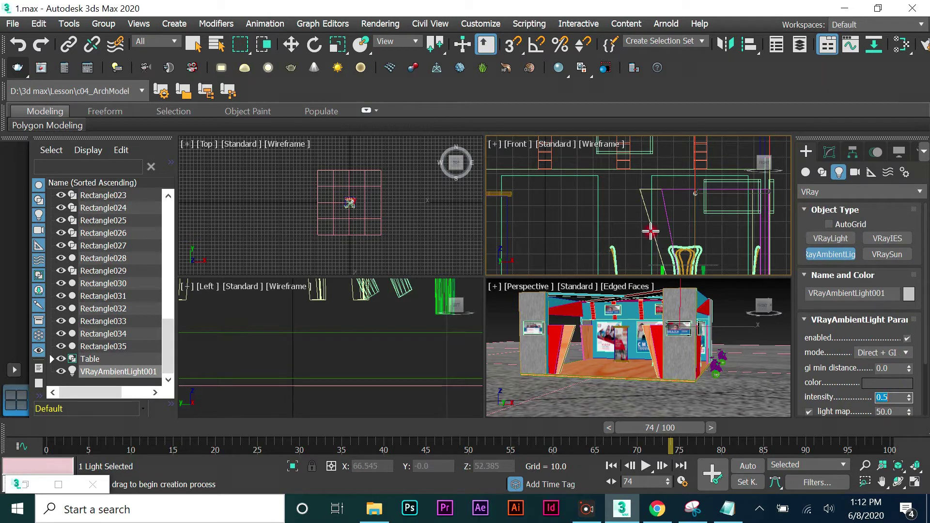
Move the ambient light in the Top view toward the booth's back wall, to about Y 60
key("w")
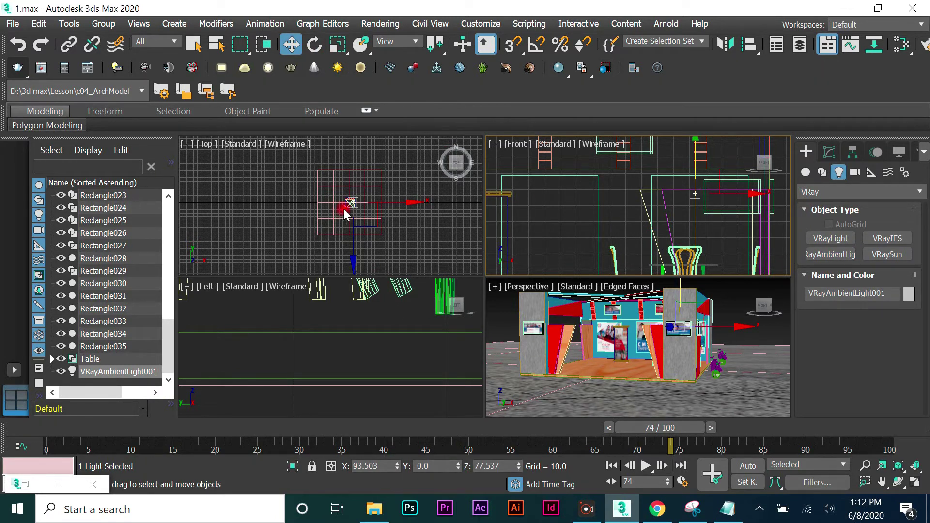
scroll(344, 208, "down", 5)
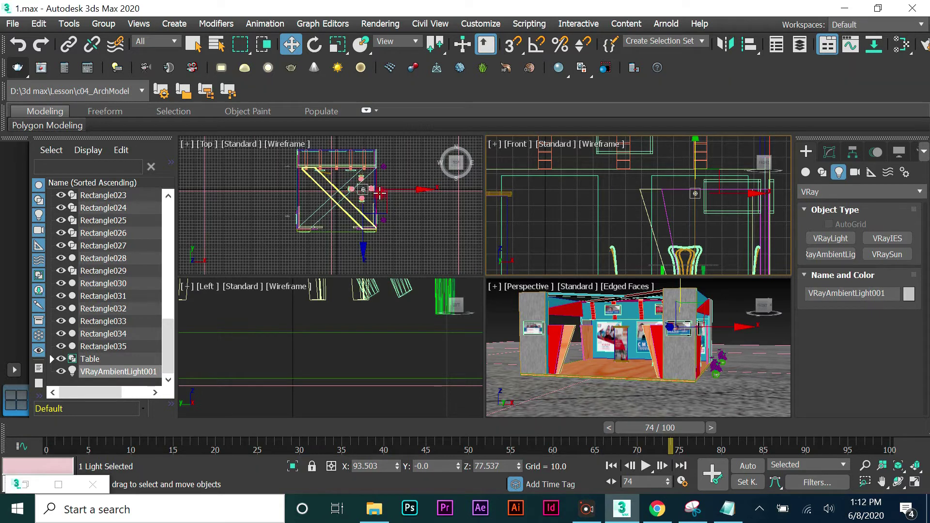
scroll(379, 193, "up", 2)
scroll(366, 174, "up", 2)
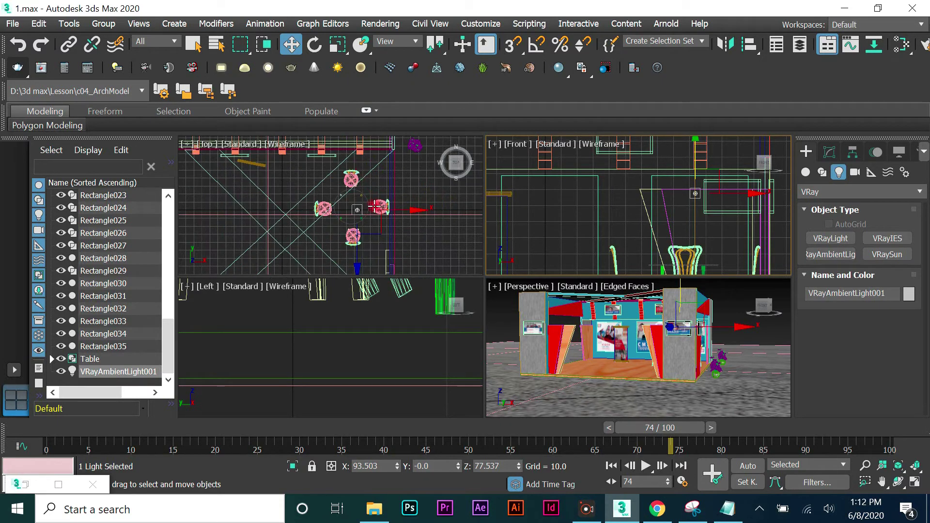
left_click(421, 212)
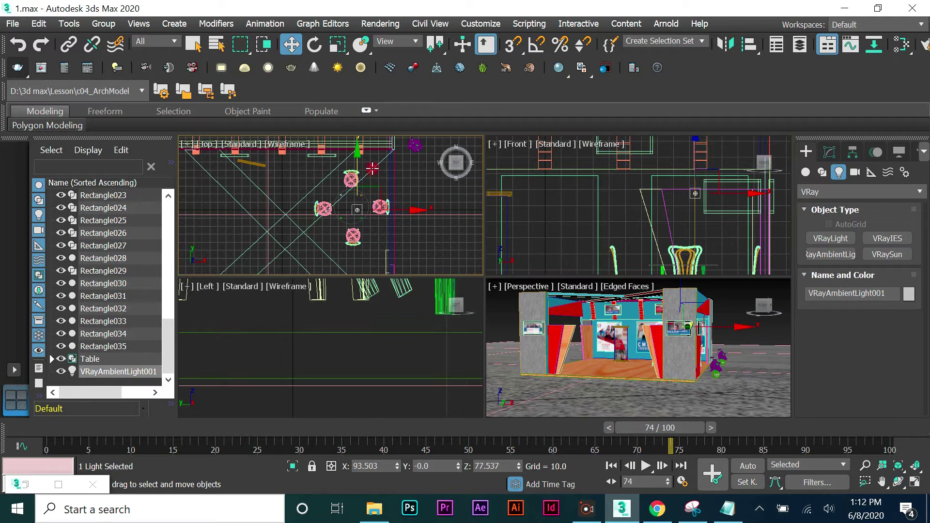
left_click_drag(357, 154, 361, 108)
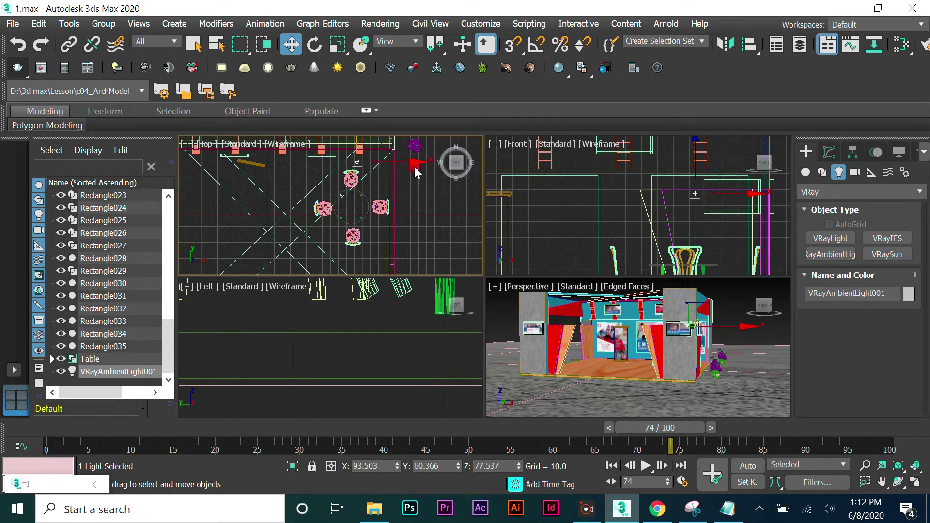
Maximize the Top view and move the ambient light into the booth's back corner, to about X 105, Y 87
scroll(416, 176, "down", 3)
scroll(312, 150, "up", 2)
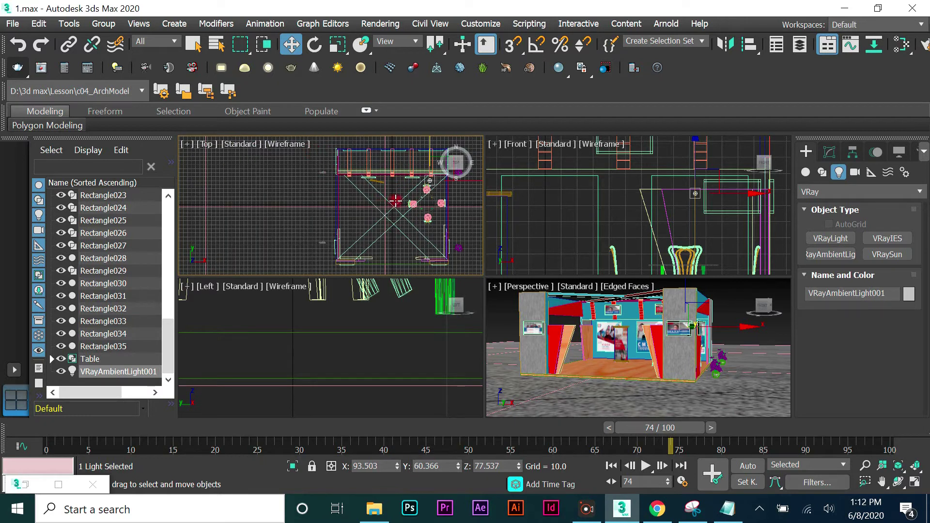
left_click(916, 482)
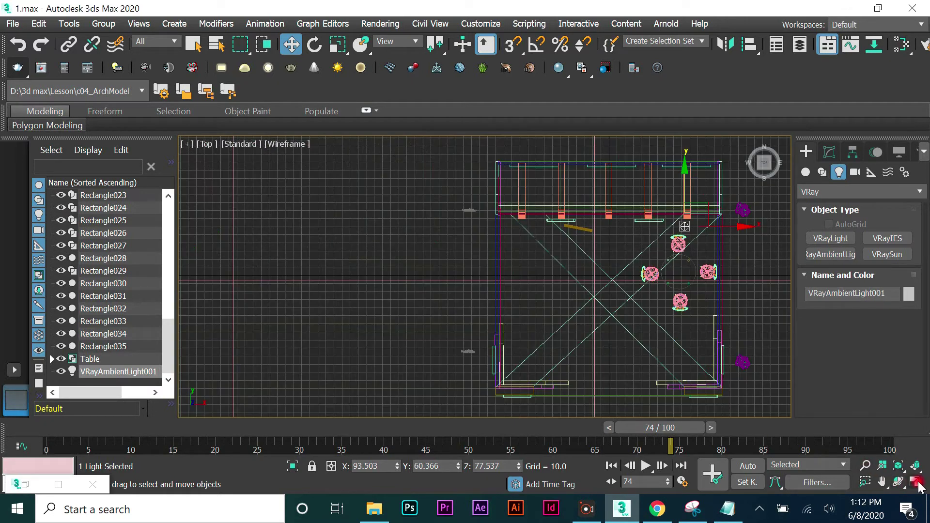
scroll(764, 234, "up", 3)
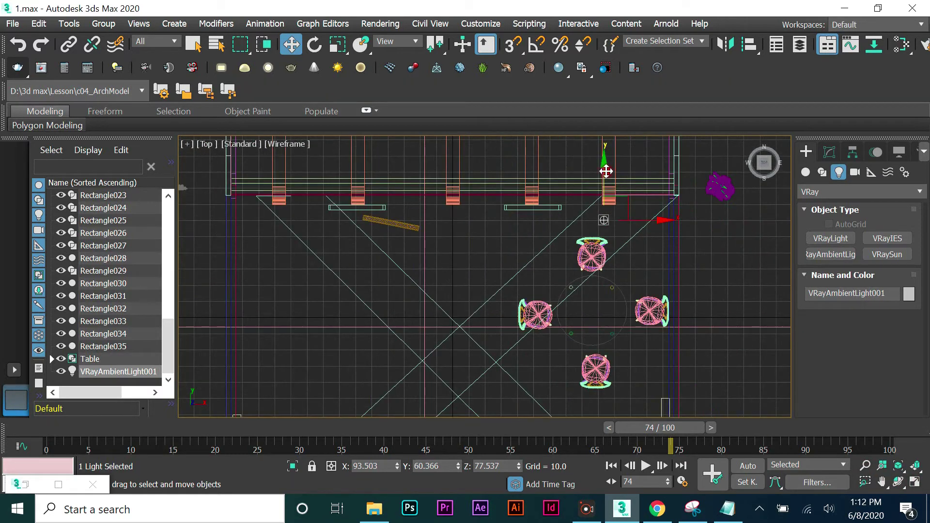
left_click_drag(605, 167, 606, 150)
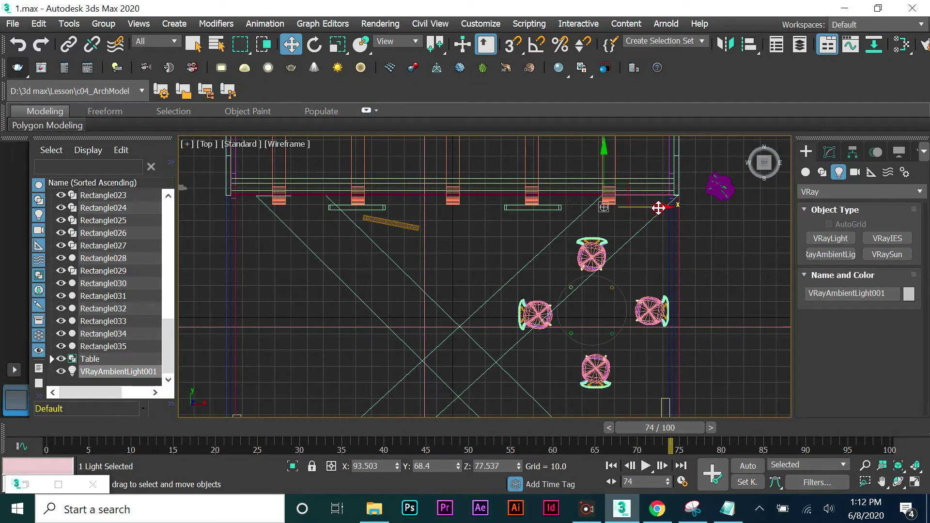
left_click_drag(659, 208, 677, 203)
left_click_drag(623, 155, 624, 122)
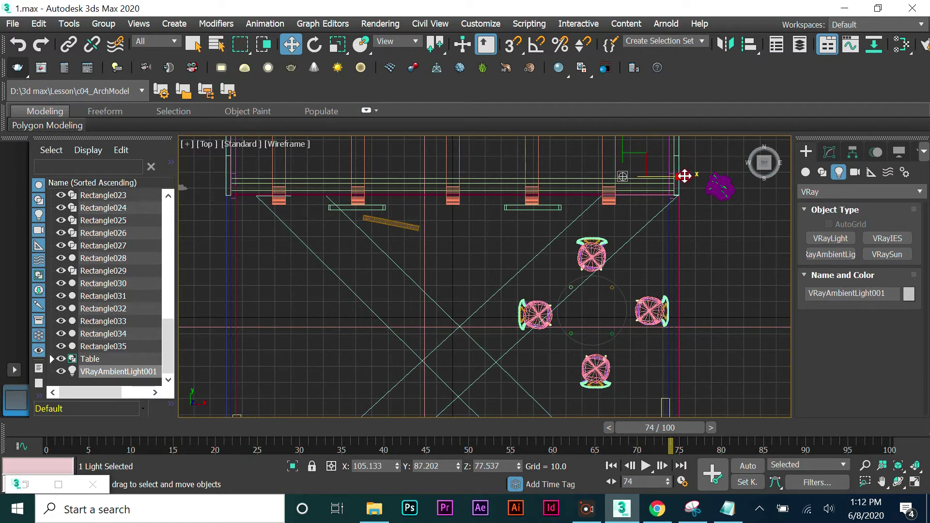
Clone the ambient light as three instances along the booth's back wall, at about X 38, X -42 and X -121
left_click_drag(684, 176, 579, 175)
left_click(390, 221)
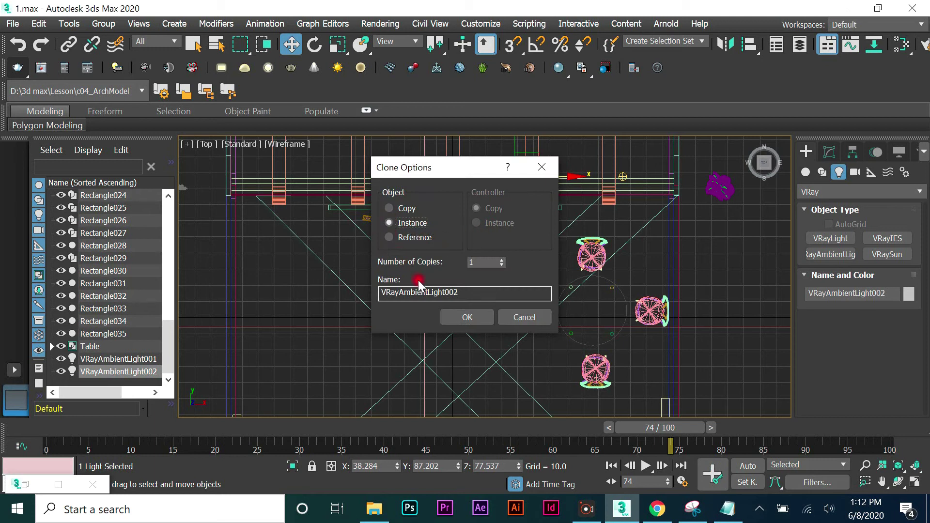
left_click(459, 315)
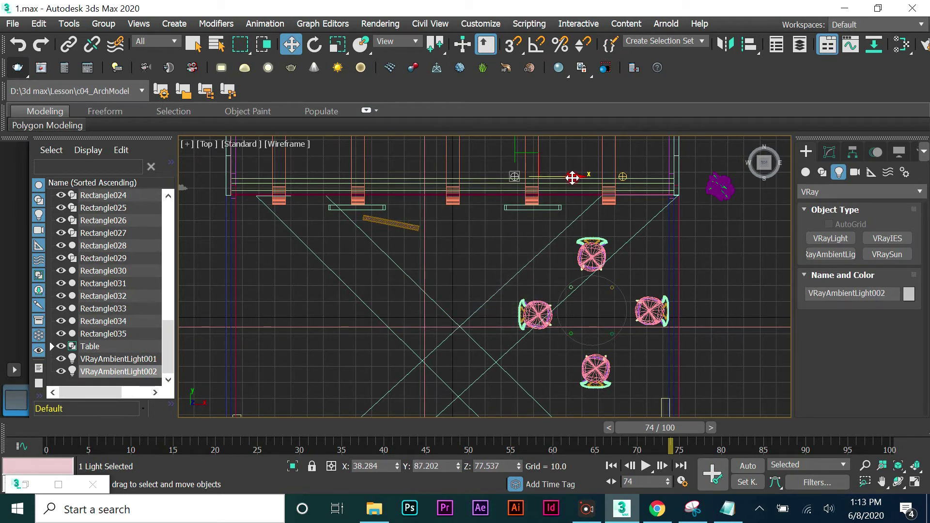
left_click_drag(572, 177, 442, 169, "shift")
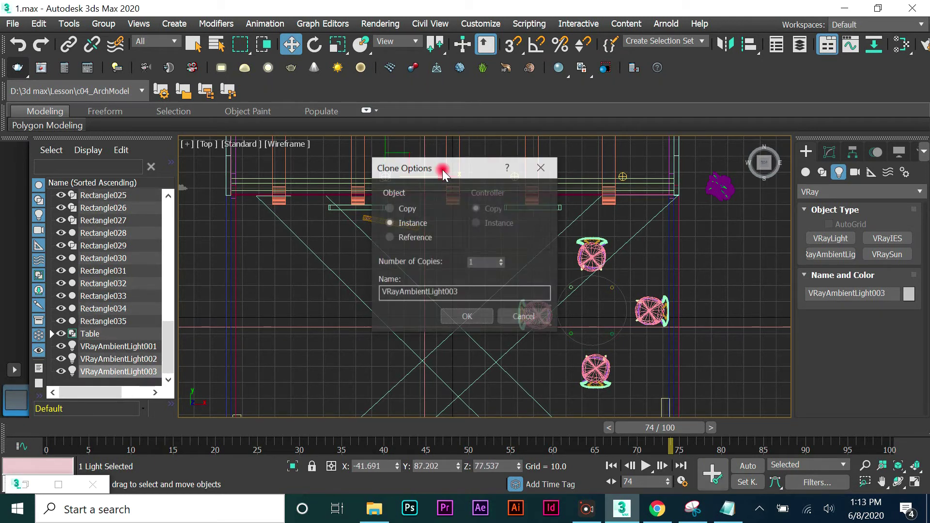
left_click(438, 238)
left_click(460, 316)
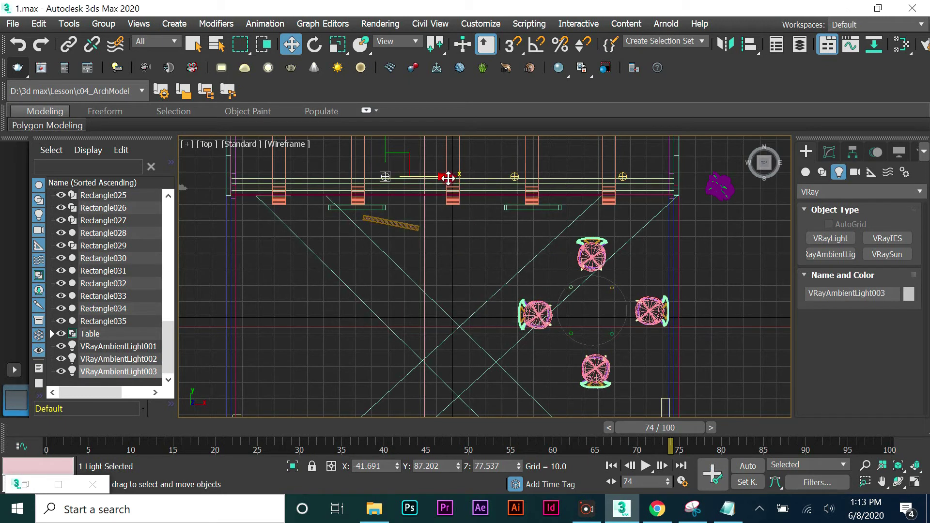
left_click_drag(445, 176, 317, 176, "shift")
left_click(386, 248)
left_click(448, 315)
Clone the last back-wall ambient light as an independent copy toward the booth's middle, at about Y -3
scroll(436, 295, "down", 5)
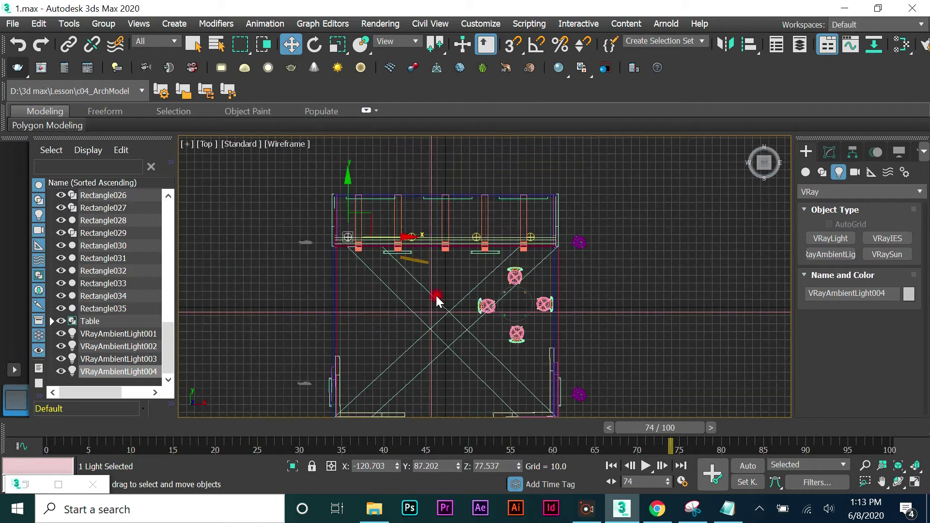
left_click_drag(349, 180, 349, 254)
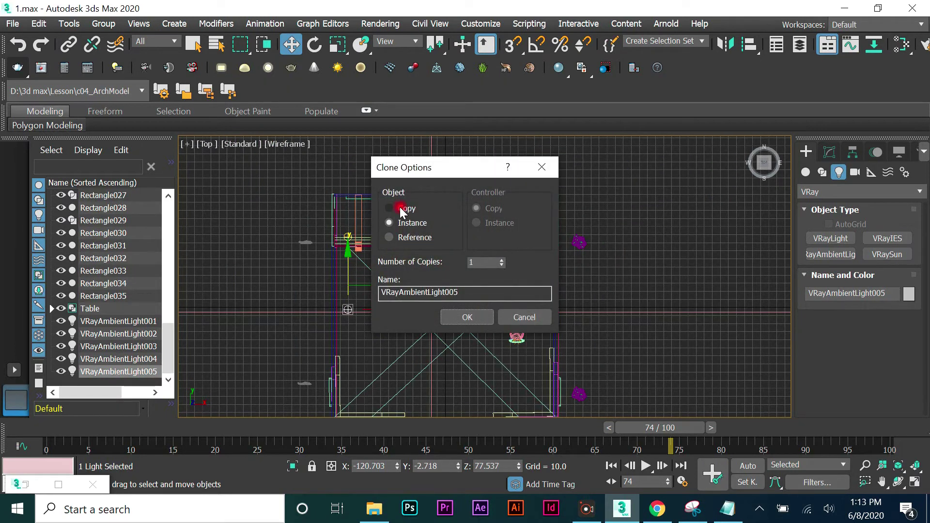
left_click(471, 315)
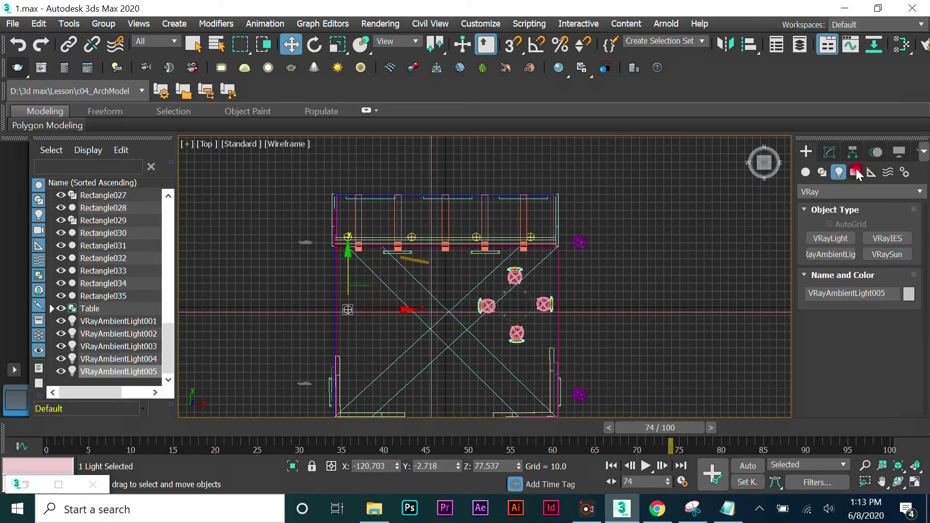
Set the copied ambient light's light map amount to 70 and its intensity to 1.0
left_click(828, 153)
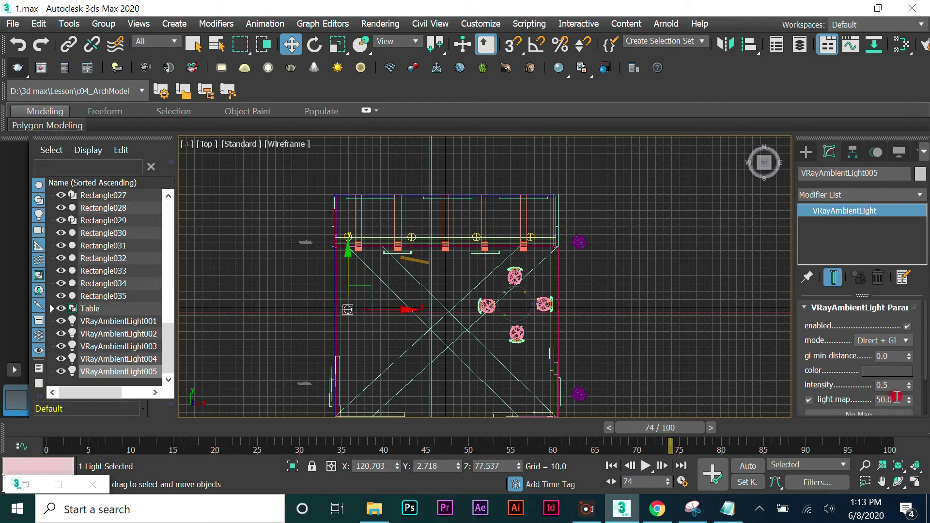
left_click_drag(896, 400, 866, 393)
type("70")
key("Return")
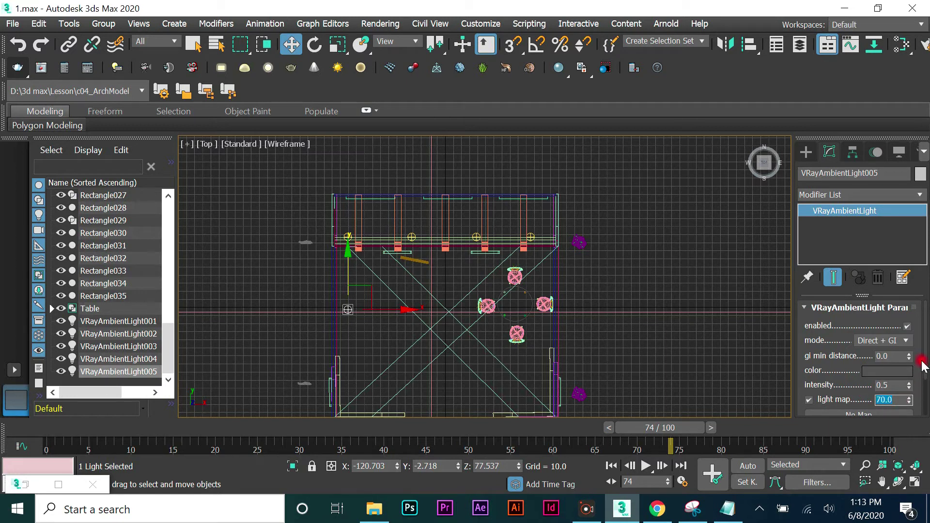
scroll(922, 364, "down", 1)
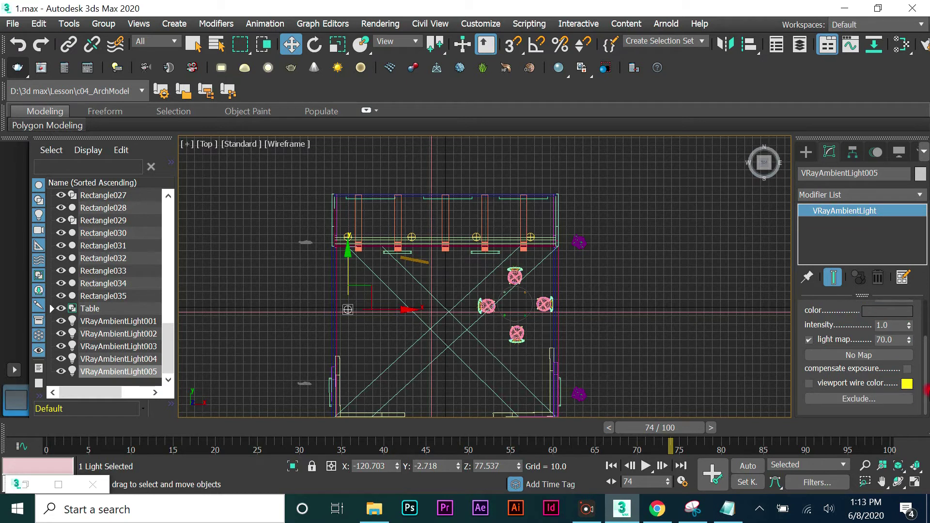
scroll(926, 315, "up", 1)
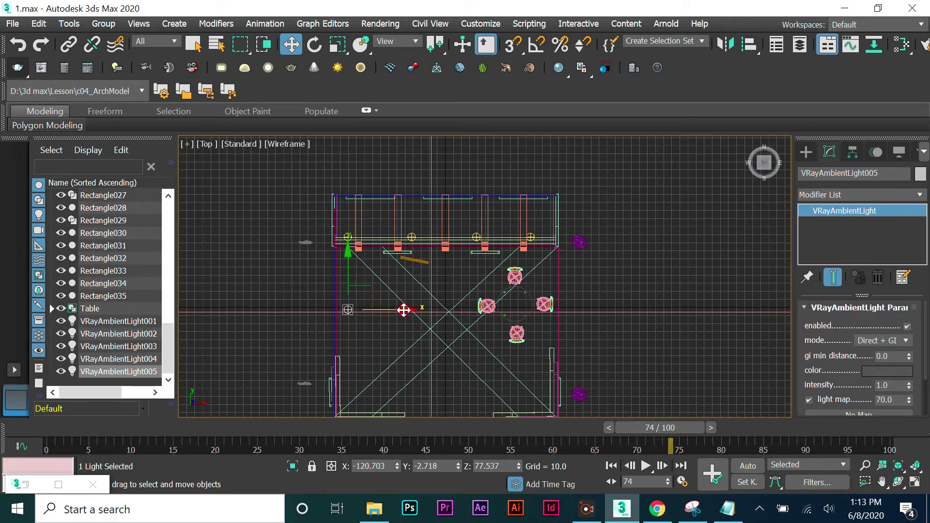
Clone the middle ambient light as two instances across the booth, at about X -7 and X 92
left_click_drag(407, 309, 494, 312, "shift")
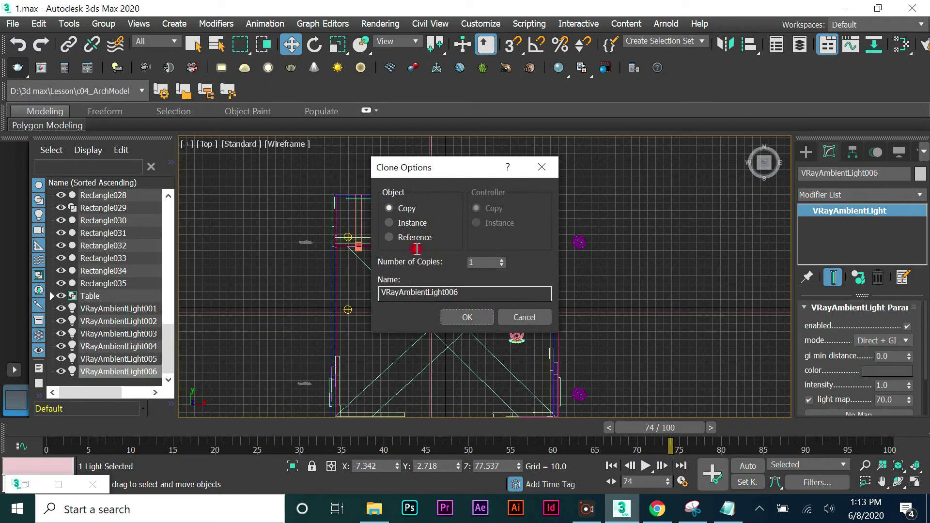
left_click(402, 223)
left_click(467, 316)
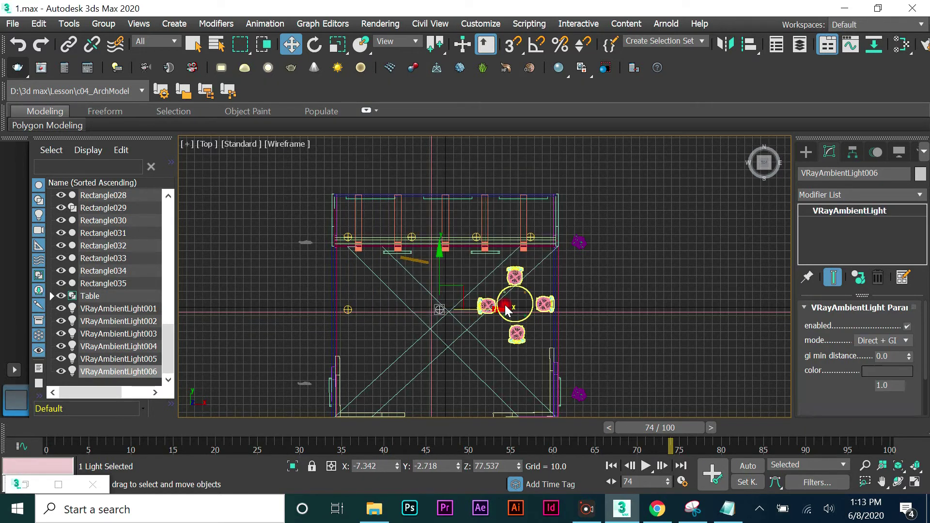
left_click_drag(506, 310, 575, 311)
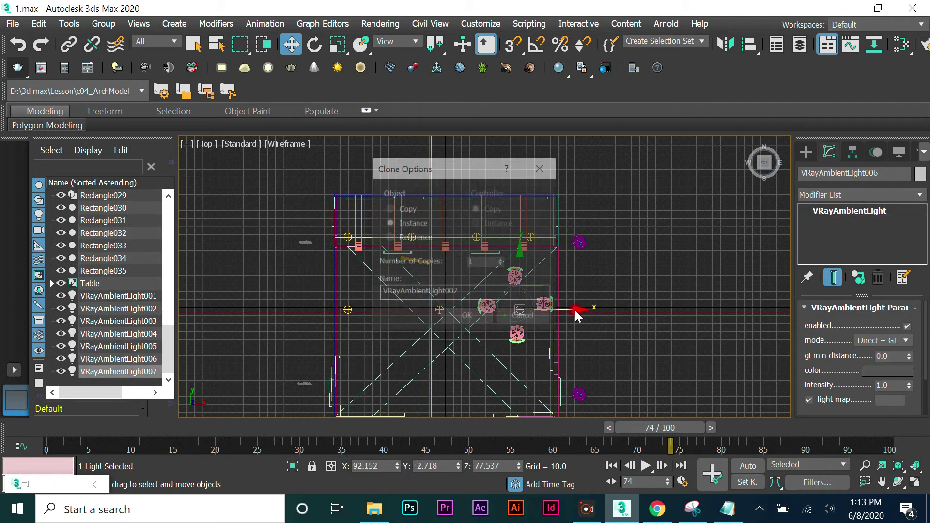
left_click(468, 318)
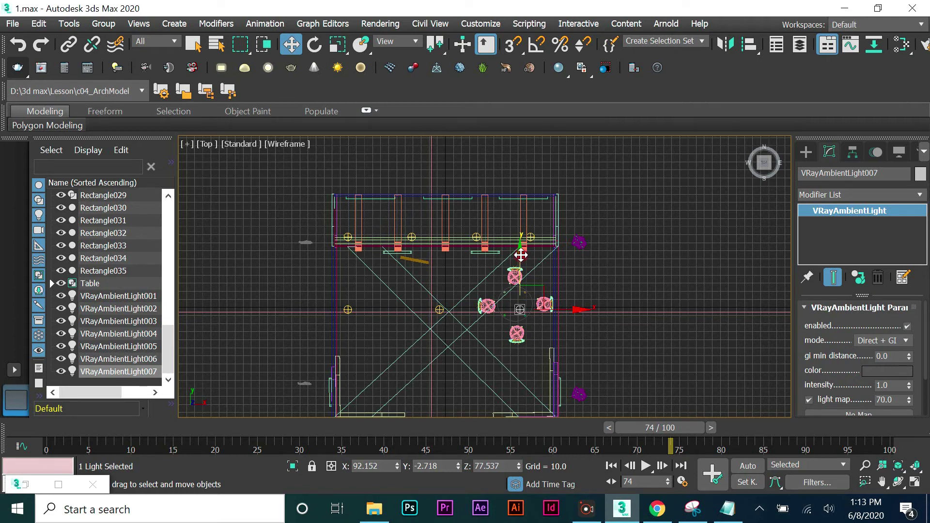
Copy the ambient light near the table to the booth's front, at about Y -116, with light map amount 90 and intensity 0.9
left_click_drag(520, 255, 532, 345)
left_click(397, 207)
left_click(465, 317)
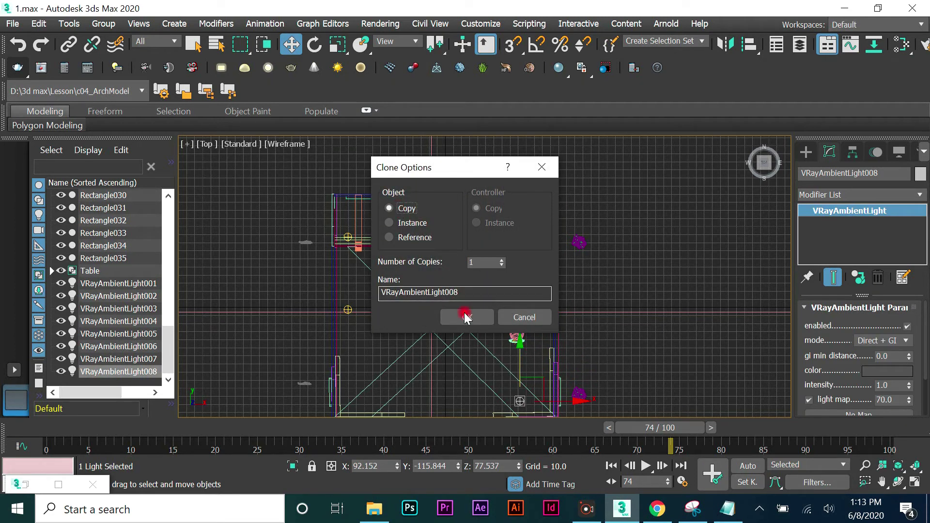
double_click(878, 400)
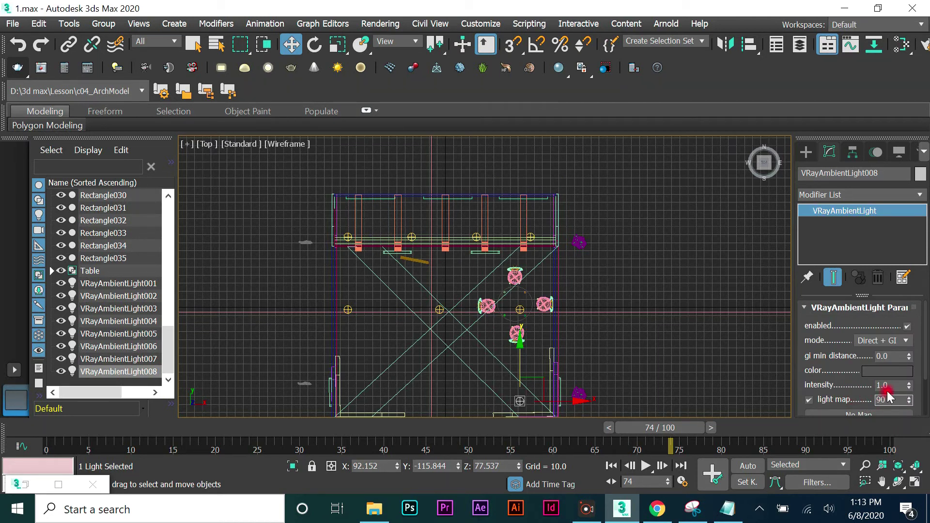
double_click(870, 385)
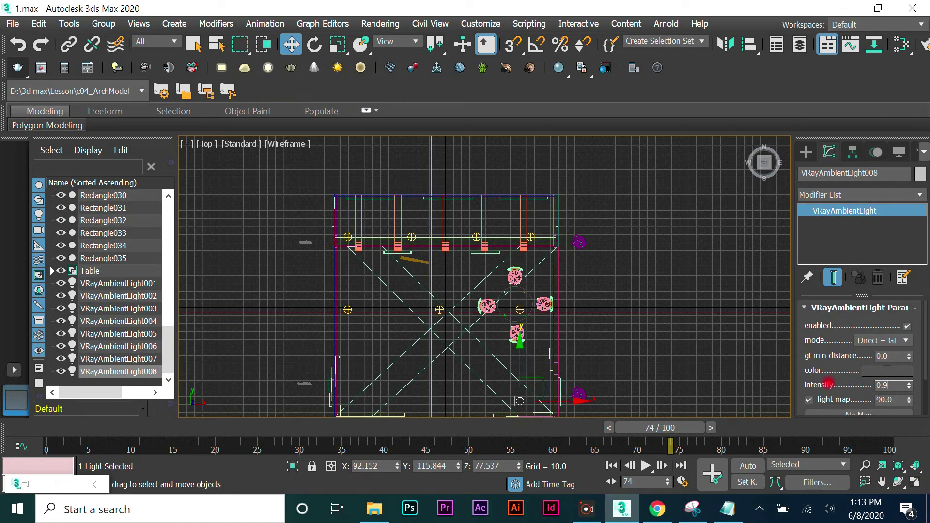
Clone the front ambient light as an instance at the booth's opposite front corner, at about X -104
scroll(561, 265, "down", 2)
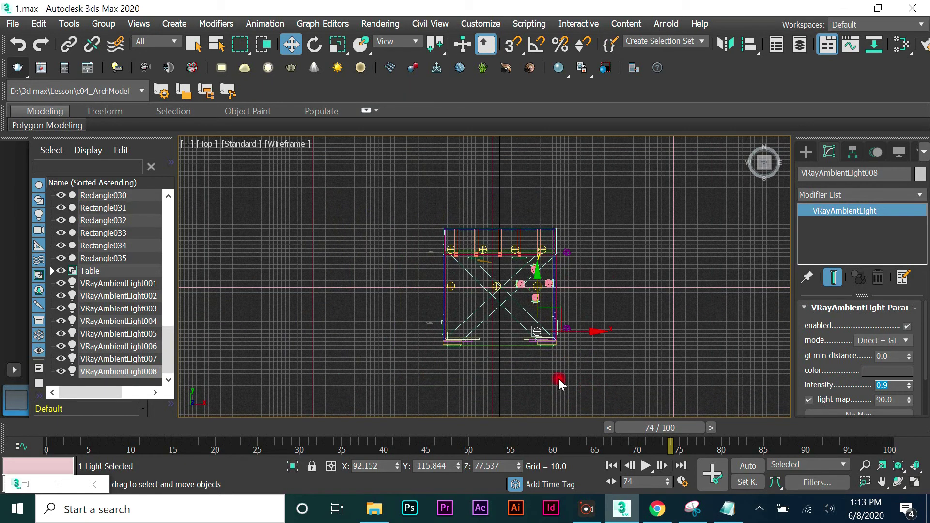
scroll(559, 378, "up", 2)
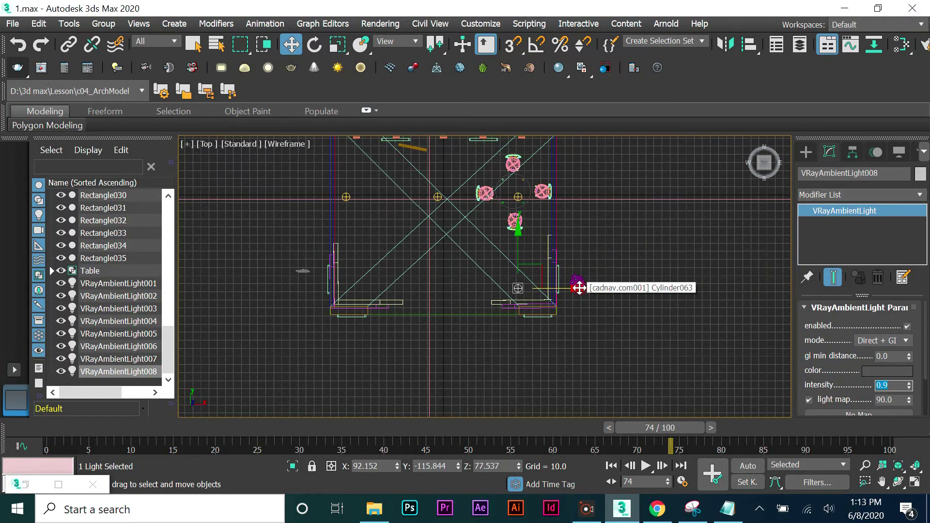
left_click_drag(577, 285, 420, 283)
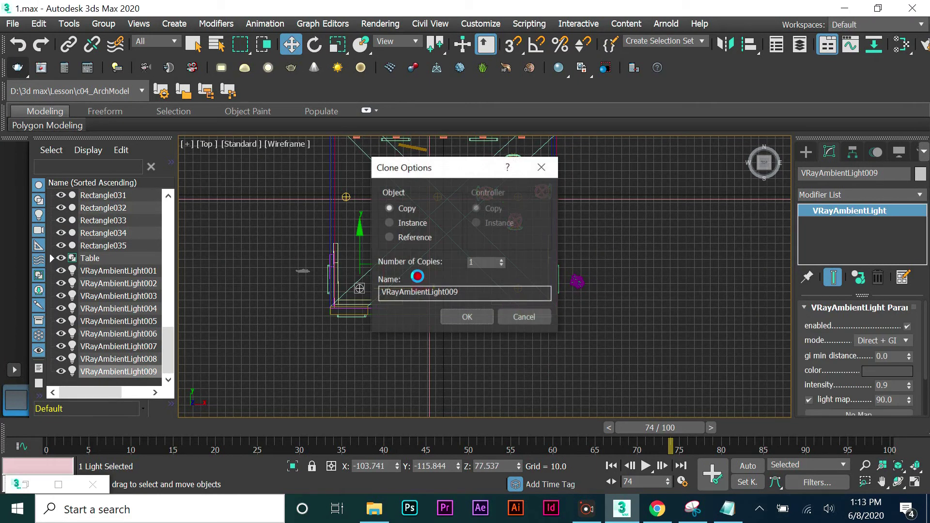
left_click(466, 317)
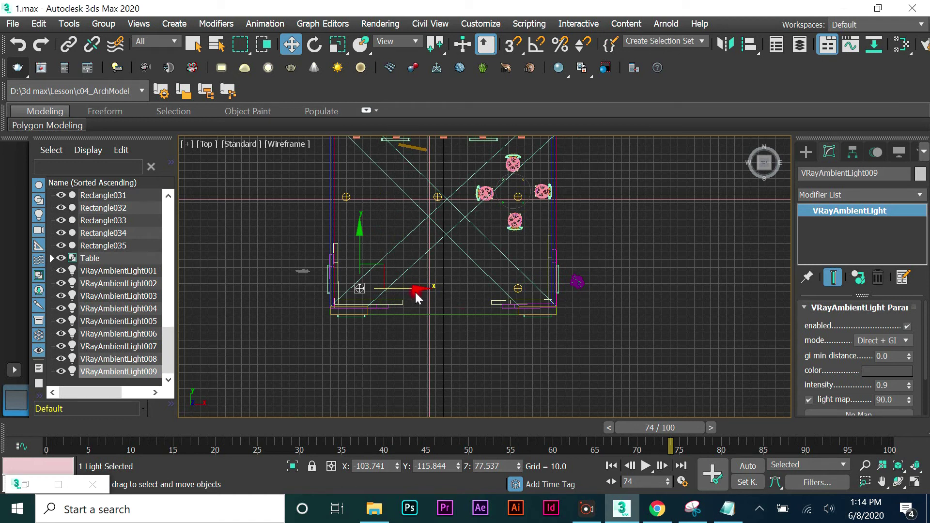
Clone that corner light as an independent copy outside the side wall, at about X -162, and set its light map amount to 85
left_click_drag(415, 289, 368, 287)
left_click(396, 209)
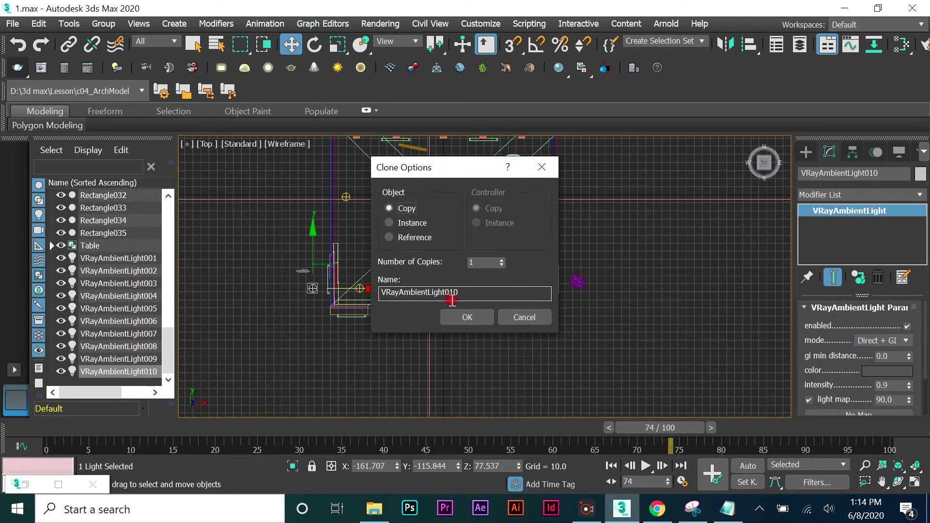
left_click(458, 316)
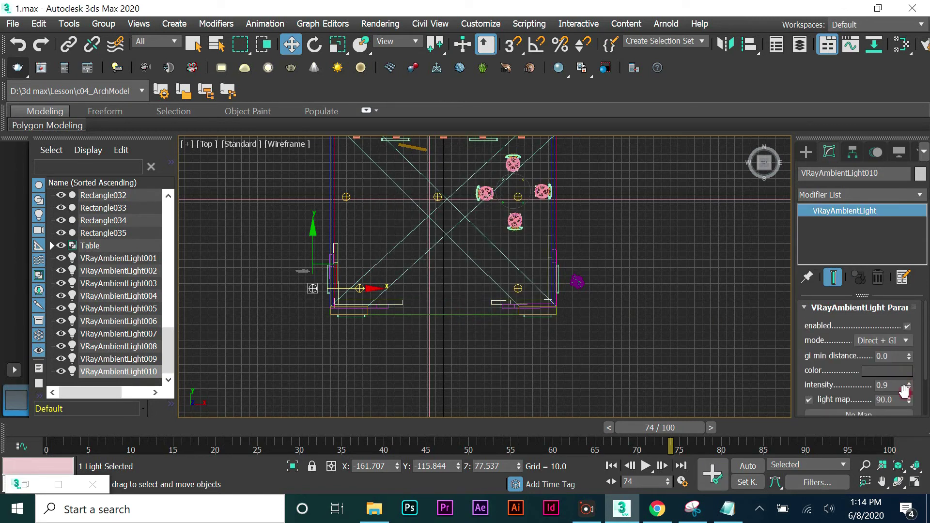
left_click_drag(900, 398, 850, 399)
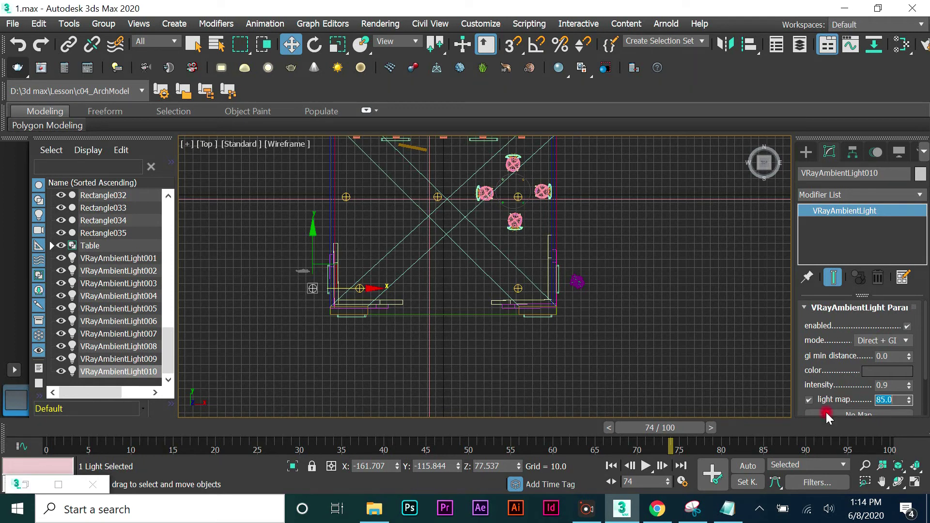
Clone the outside ambient light as an instance in front of the booth, at about Y -186
mouse_move(314, 231)
left_mouse_down()
mouse_move(313, 266)
mouse_move(350, 327)
mouse_move(312, 272)
mouse_move(314, 236)
mouse_move(313, 291)
left_mouse_up()
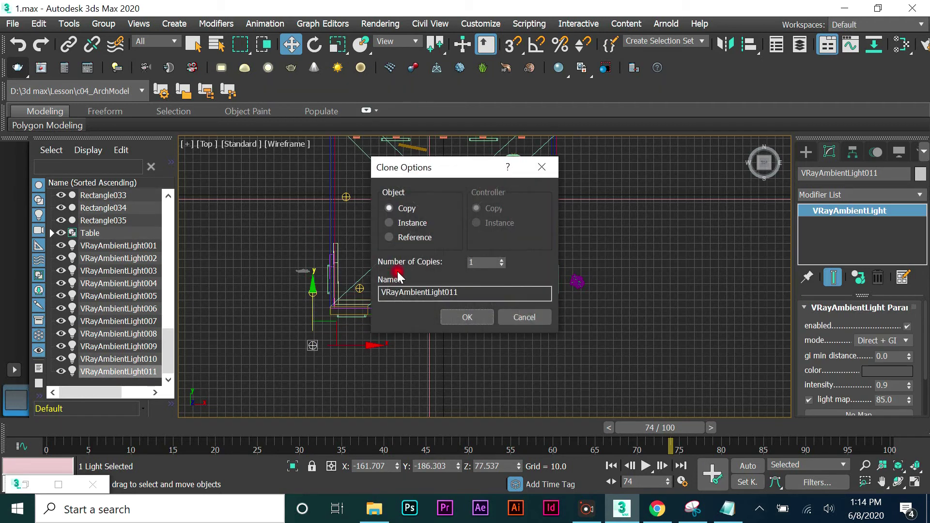
left_click(392, 223)
left_click(447, 322)
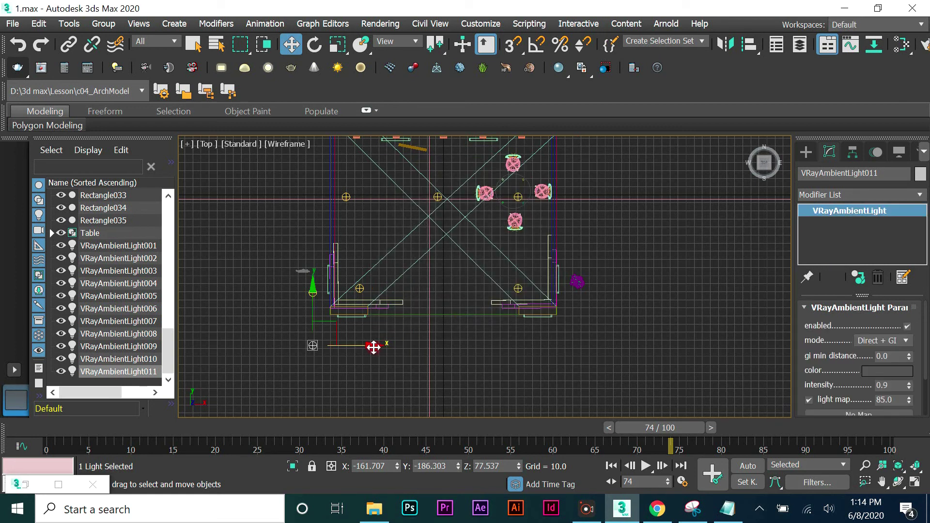
Spread instances of the light across the booth's front and move the last one outside the opposite wall, to about X 178, Y -118
mouse_move(393, 341)
left_mouse_down()
mouse_move(592, 328)
mouse_move(595, 347)
mouse_move(638, 340)
left_mouse_up()
left_click(477, 316)
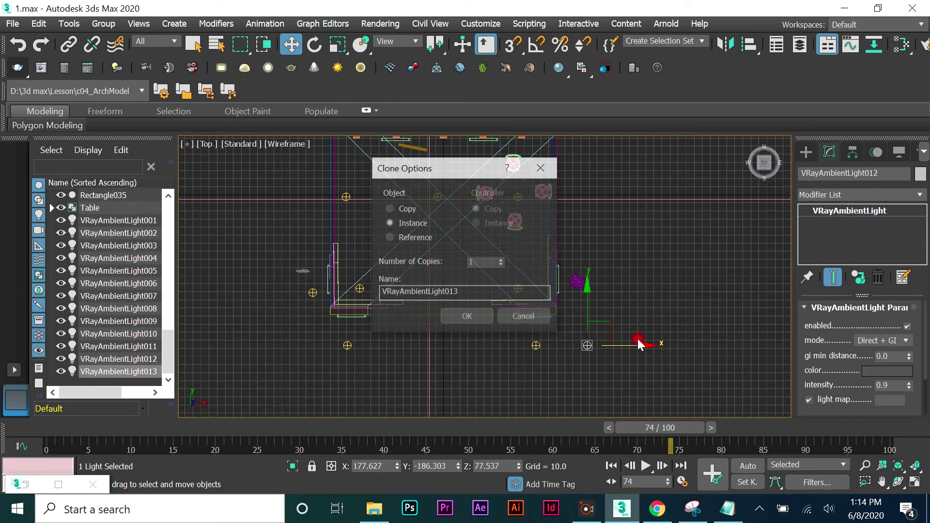
left_click(466, 318)
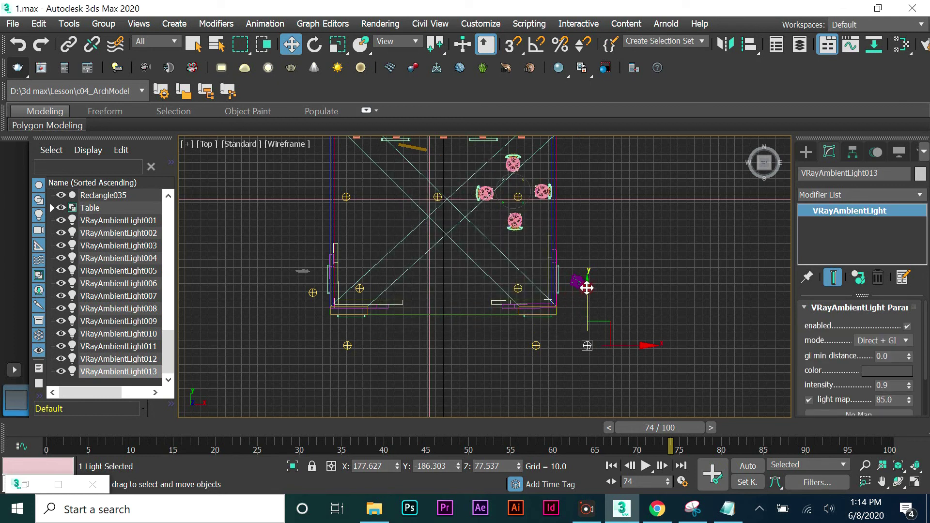
left_click_drag(587, 284, 584, 234)
scroll(548, 257, "down", 3)
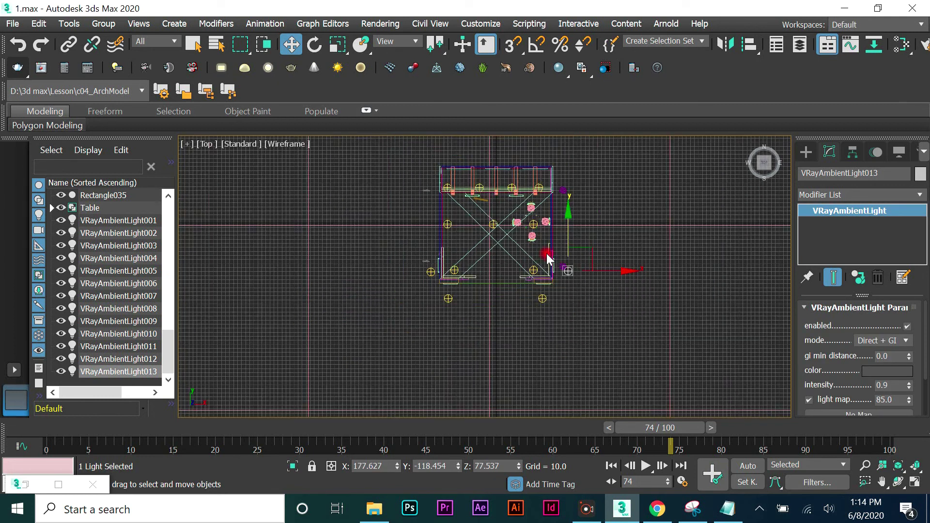
Lower the Table group with its chairs by about 1.8 units in the Left view so the legs rest on the booth floor
left_click(915, 483)
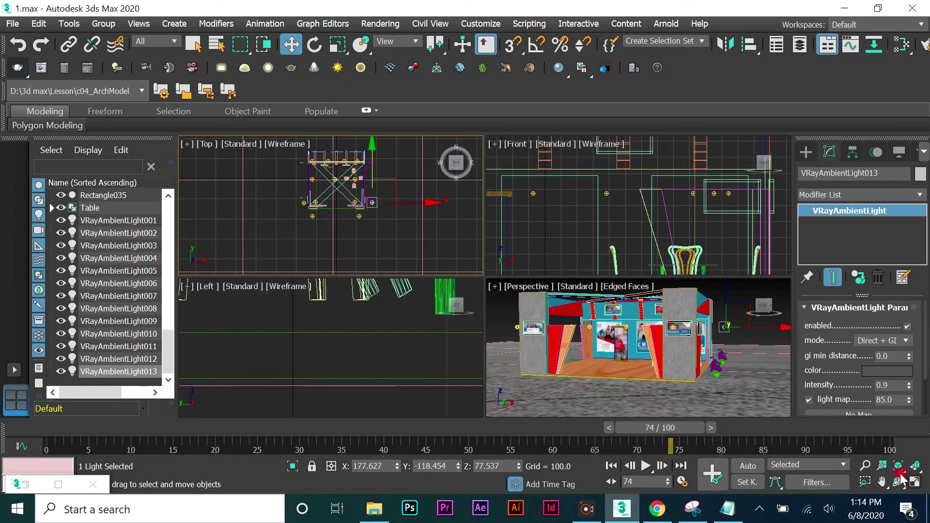
middle_click_drag(451, 335, 414, 337)
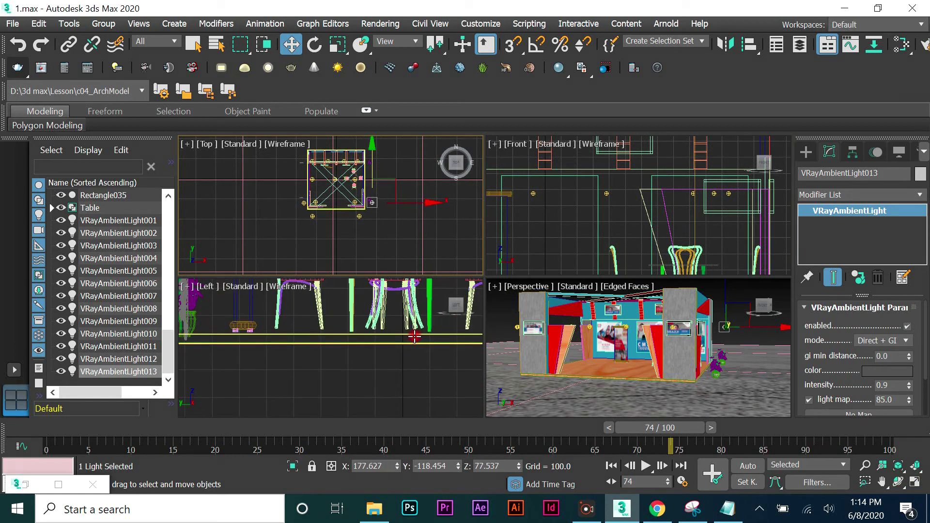
scroll(560, 234, "down", 3)
scroll(327, 318, "down", 3)
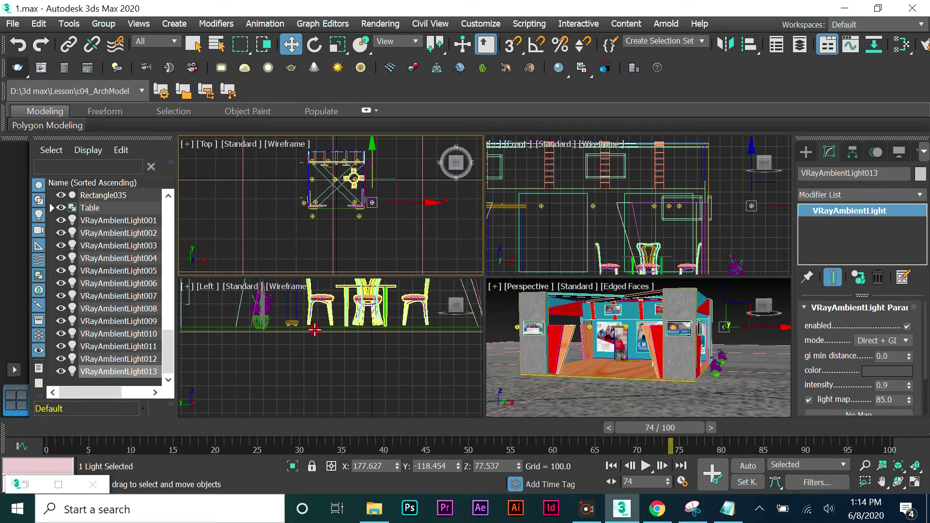
scroll(327, 319, "up", 5)
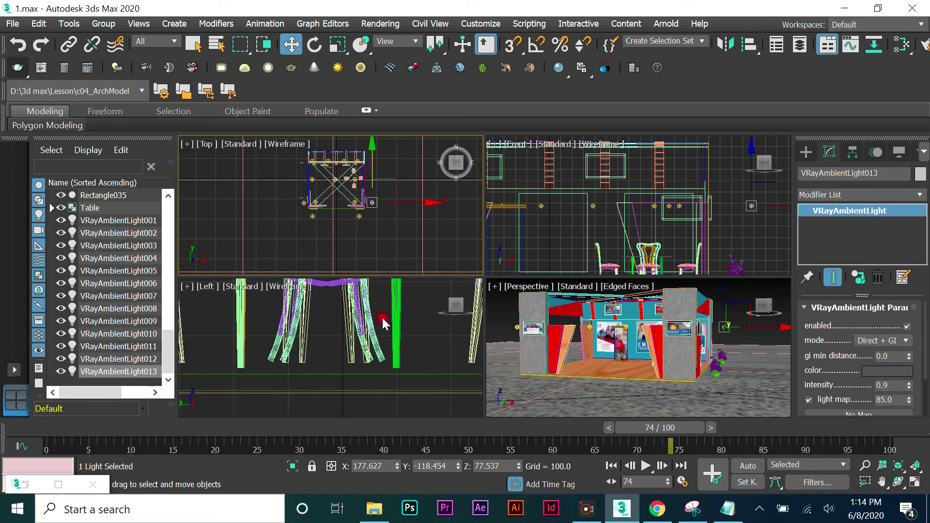
left_click(361, 327)
scroll(360, 327, "down", 5)
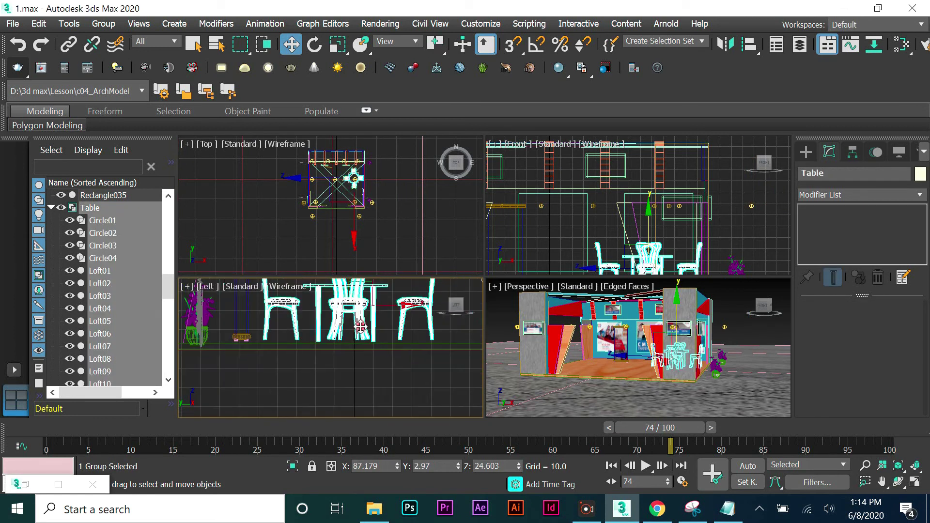
scroll(360, 325, "up", 4)
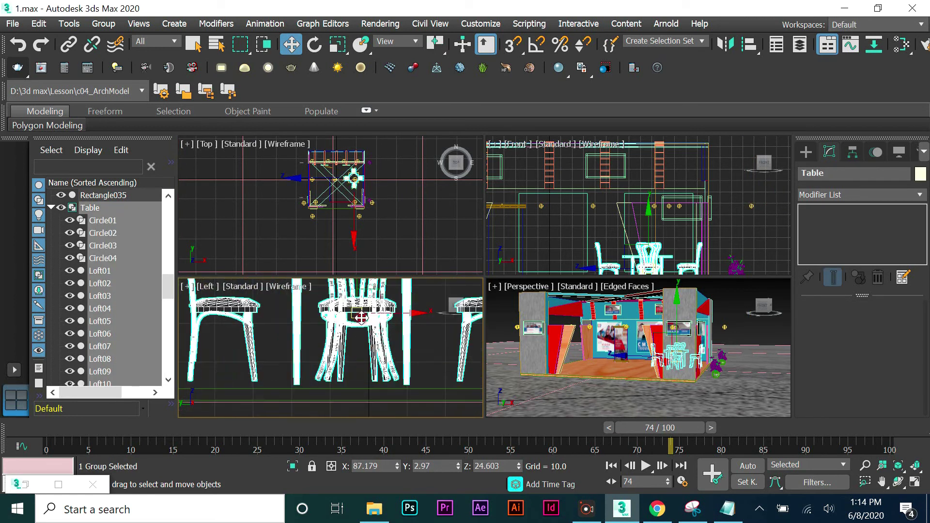
scroll(356, 316, "down", 3)
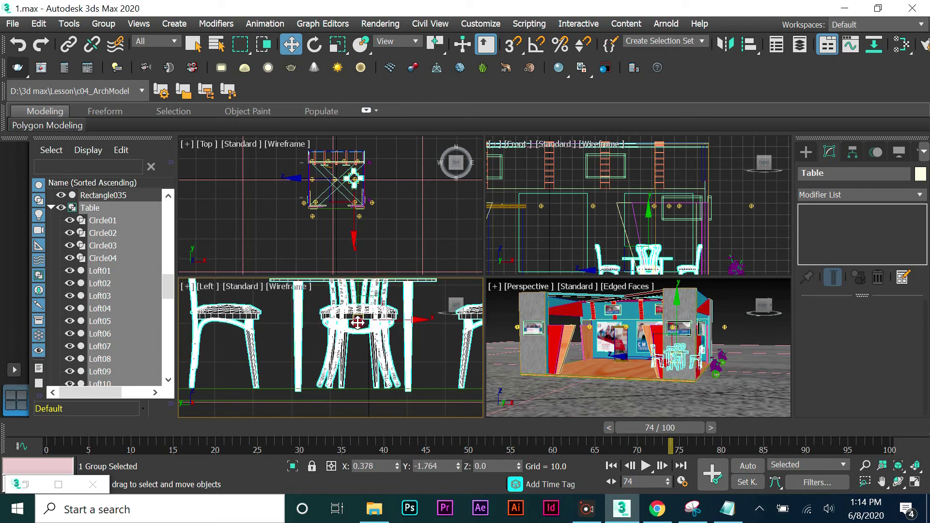
scroll(342, 335, "down", 2)
scroll(356, 382, "down", 2)
left_click(356, 382)
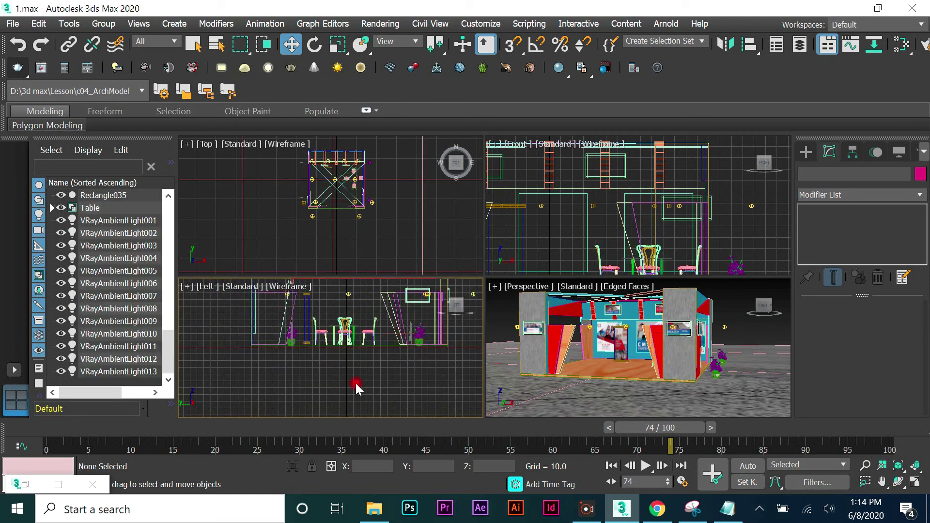
scroll(324, 379, "down", 3)
Test-render the booth from the maximized Perspective view, inspect the image at 200%, and close the render windows
left_click(745, 329)
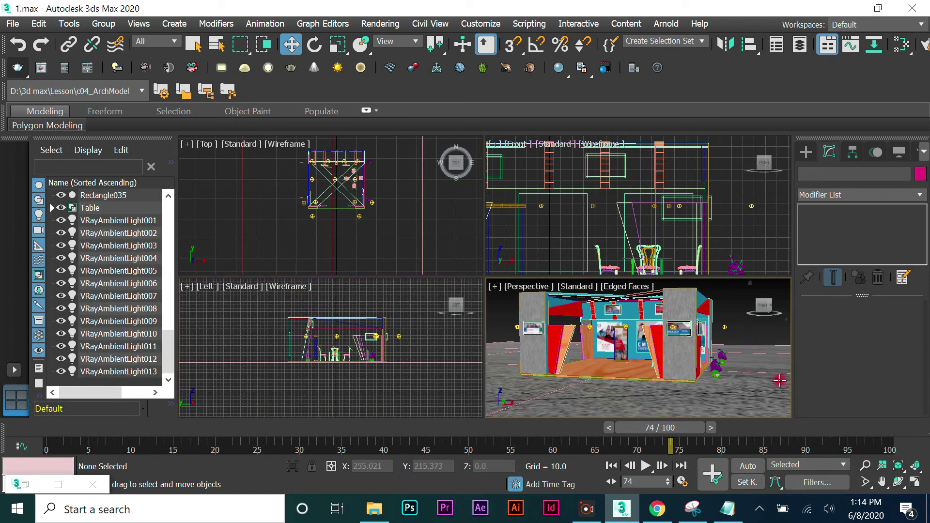
left_click(915, 483)
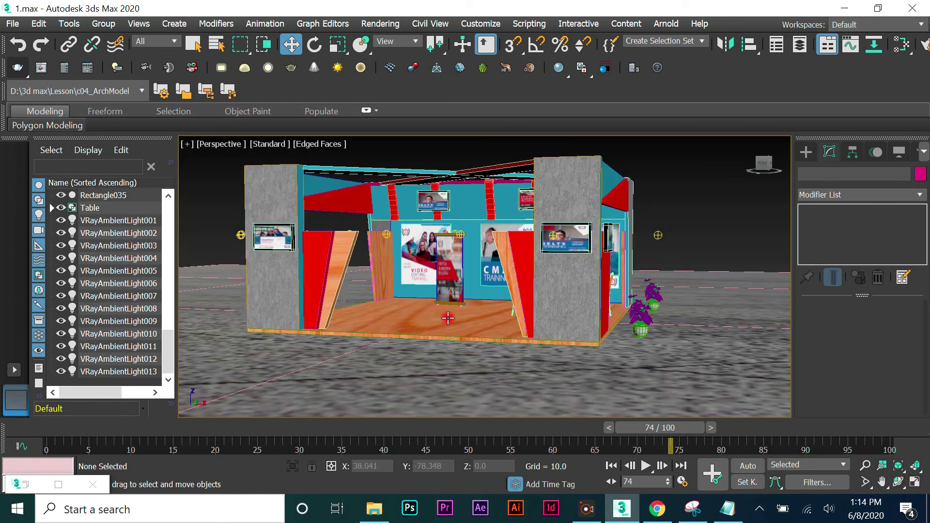
left_click(19, 67)
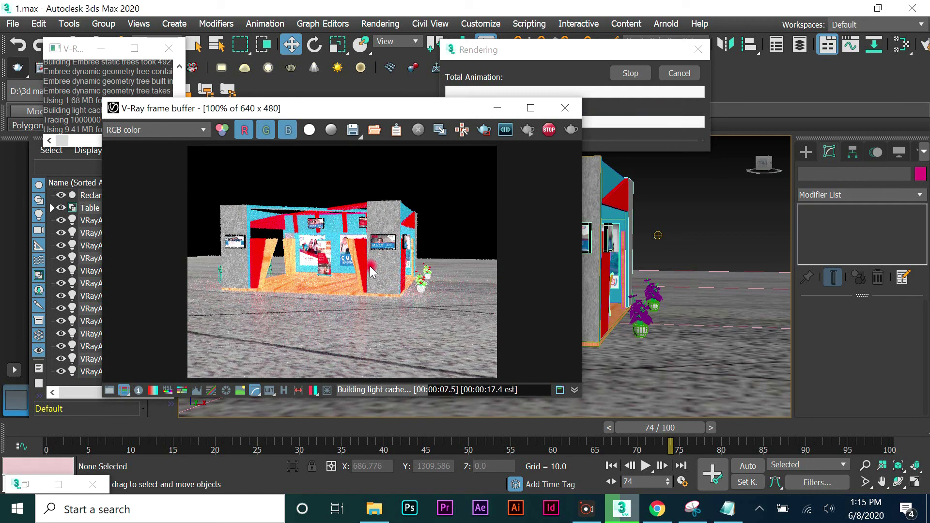
scroll(368, 260, "up", 1)
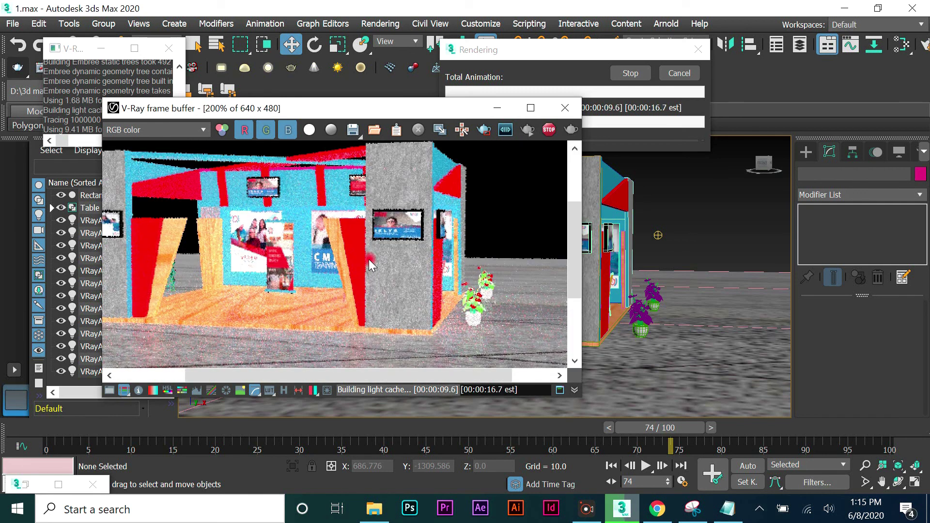
left_click(576, 99)
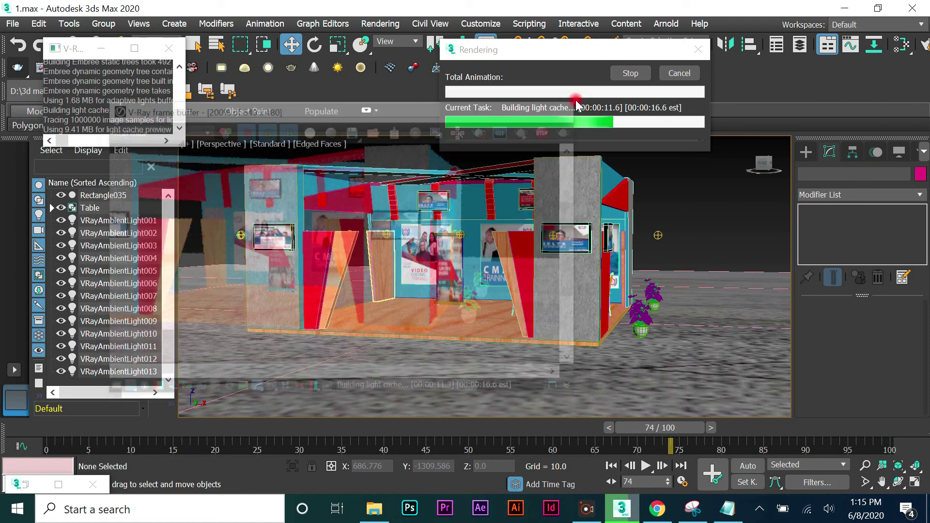
left_click(168, 48)
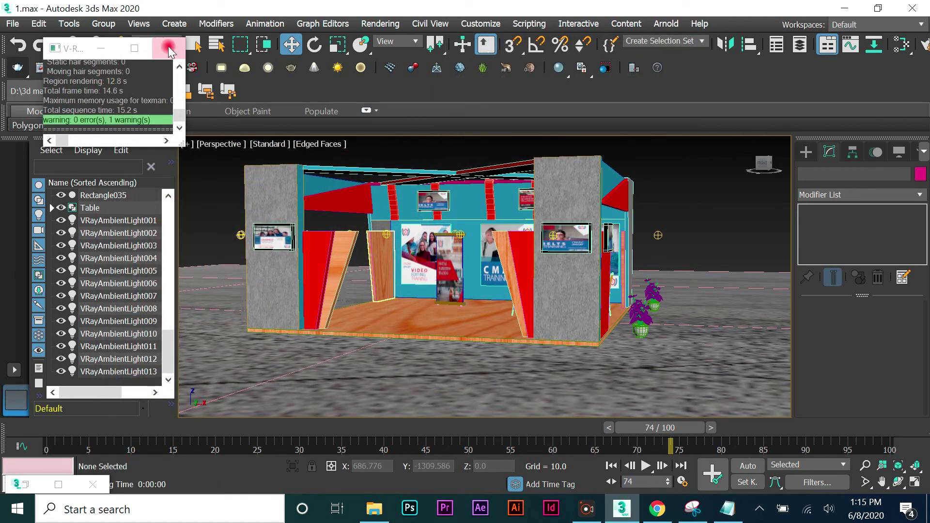